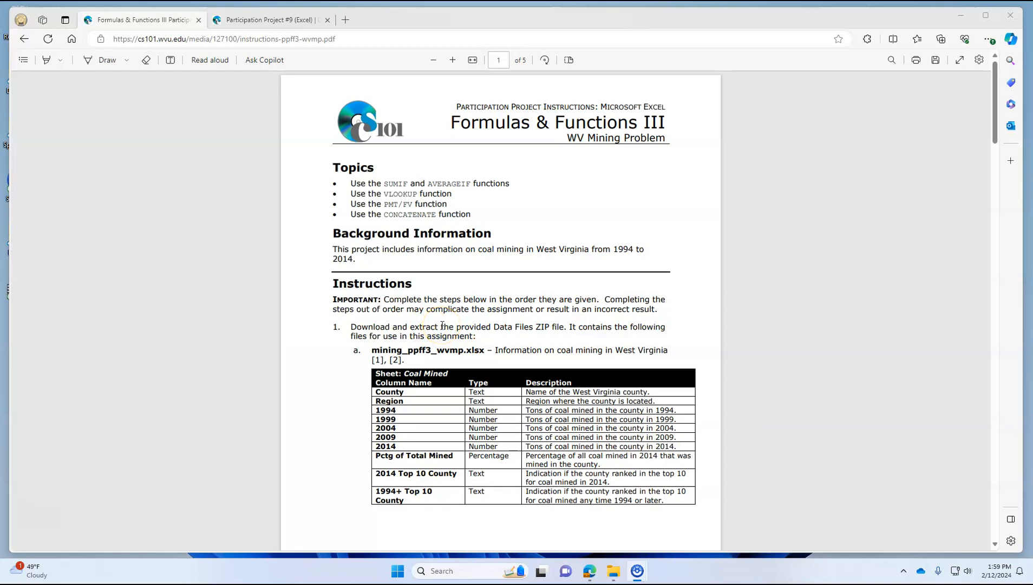
Download the Data Files ZIP from the Participation Project #9 page and show it in its download folder.
left_click(241, 21)
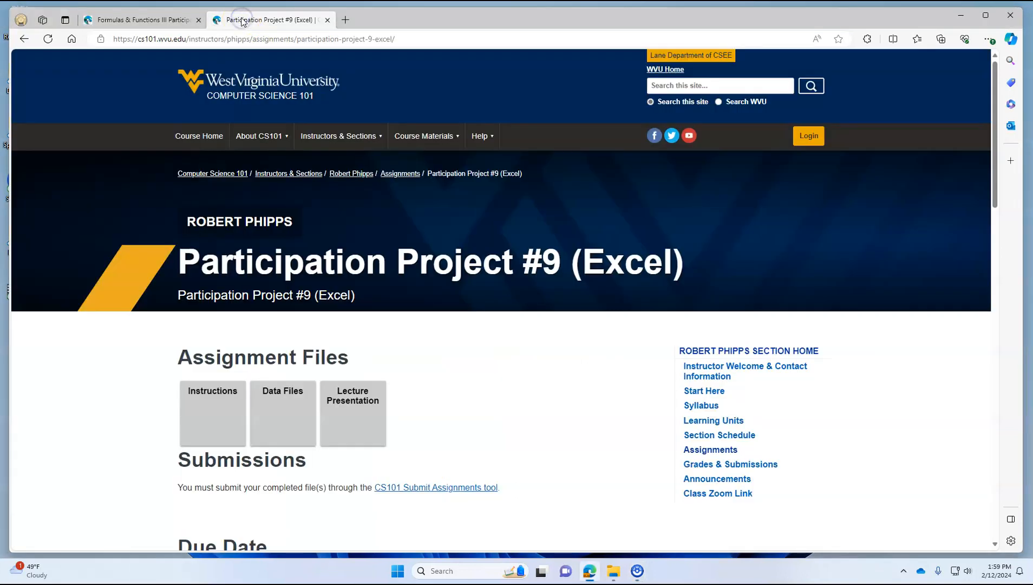
left_click(294, 421)
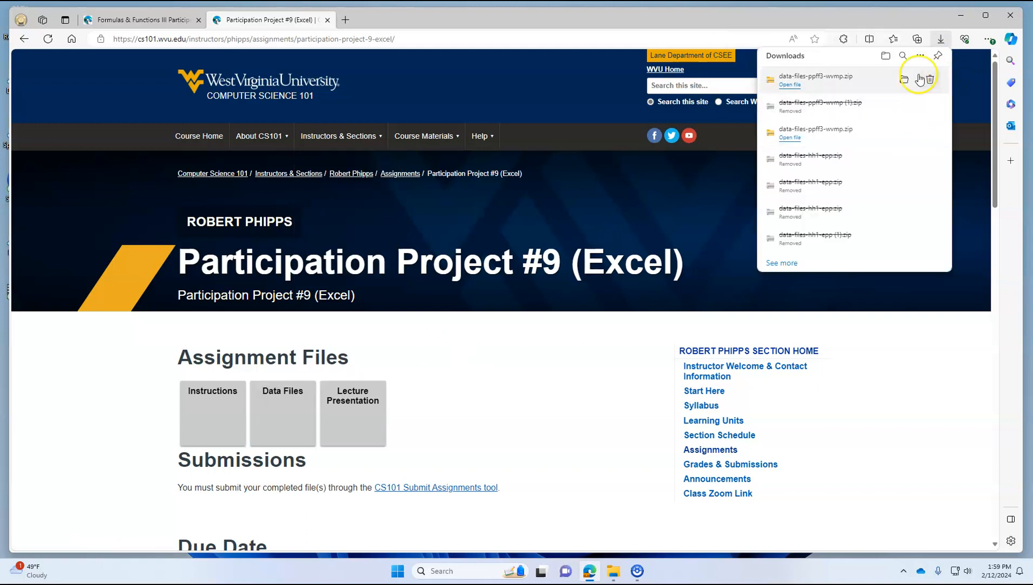
left_click(903, 80)
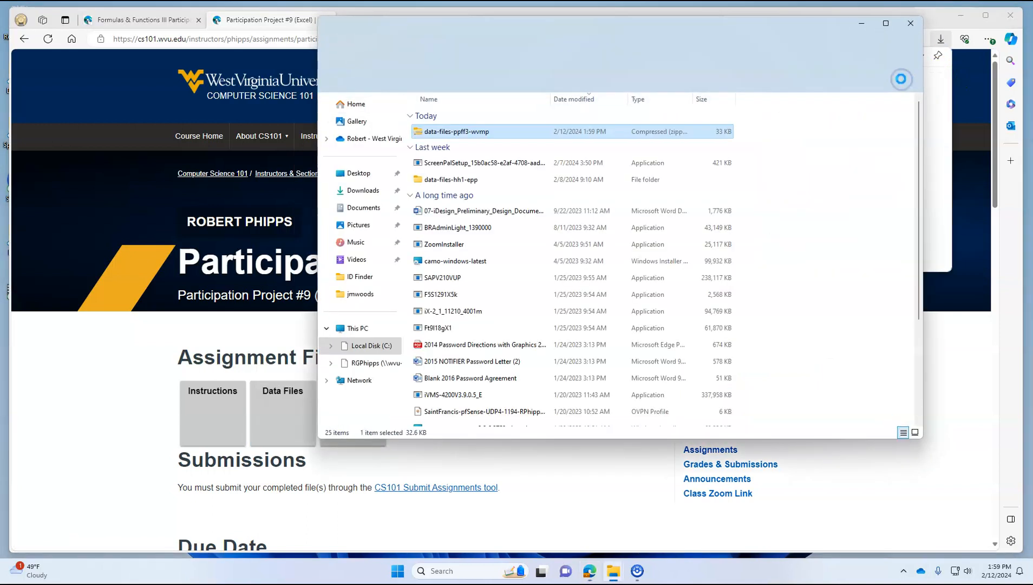
Extract the data-files-ppff3-wvmp archive and open its mining_ppff3_wvmp workbook in Excel at the Forecasts sheet.
right_click(467, 132)
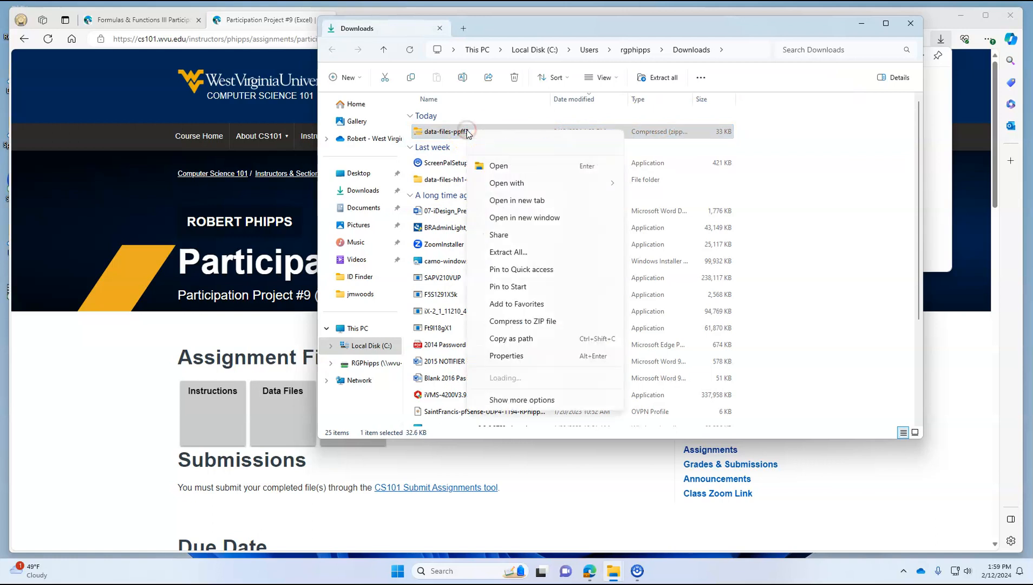
left_click(494, 250)
left_click(617, 389)
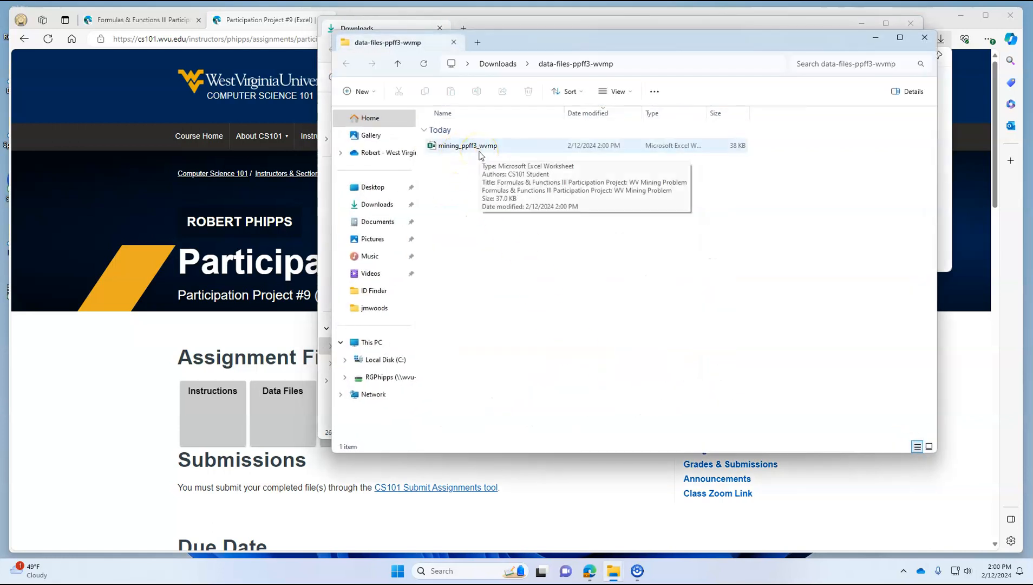
double_click(479, 152)
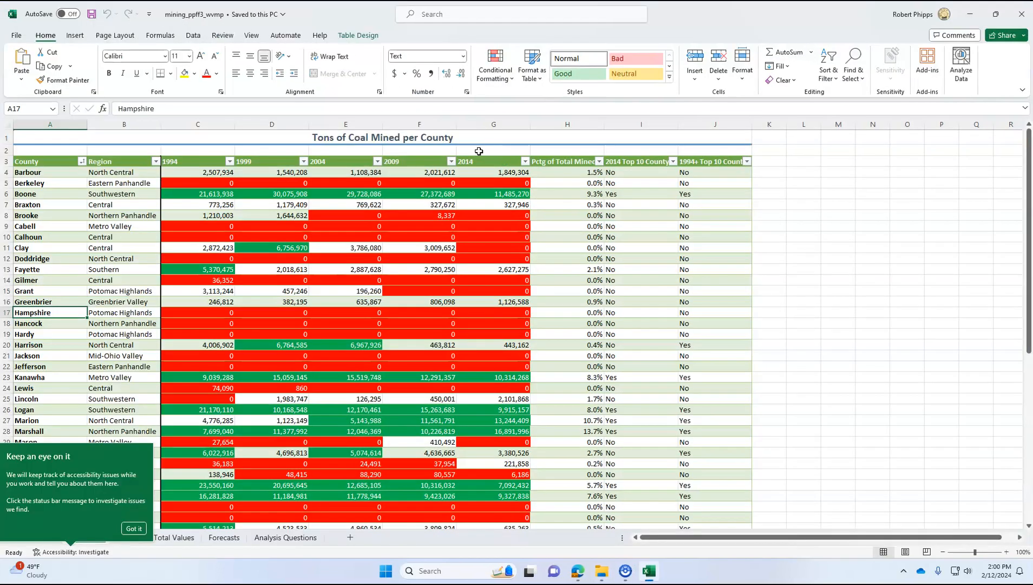
left_click(232, 542)
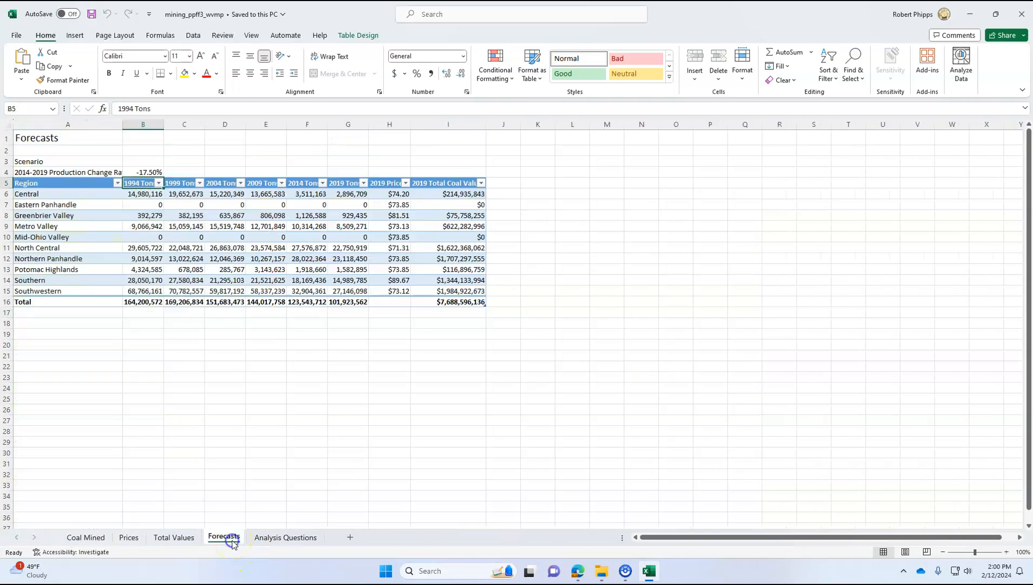
Switch to the browser and copy the SUMIF formula given for cell B6 in the Formulas & Functions III instructions.
left_click(579, 568)
left_click(578, 569)
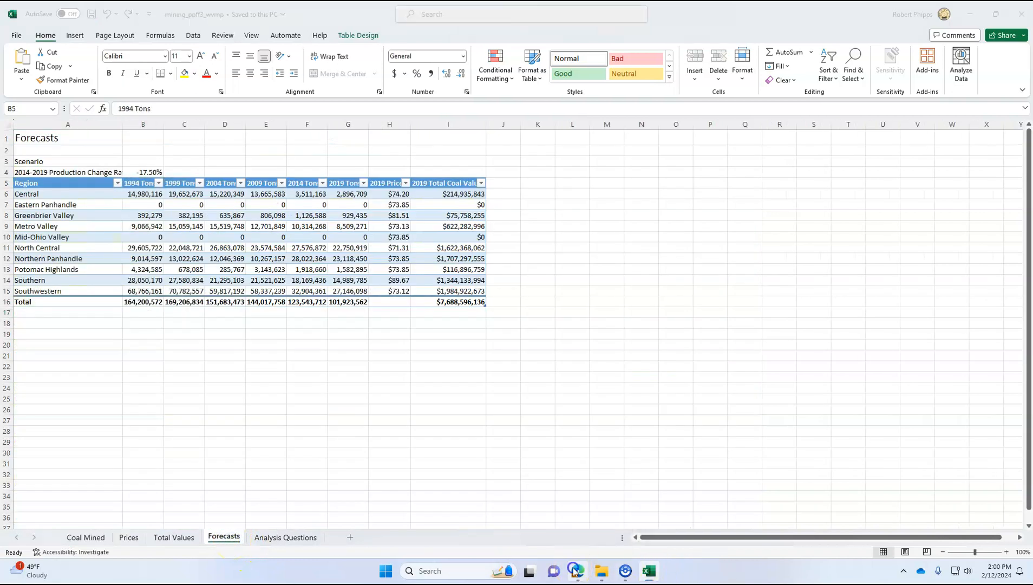
left_click(121, 16)
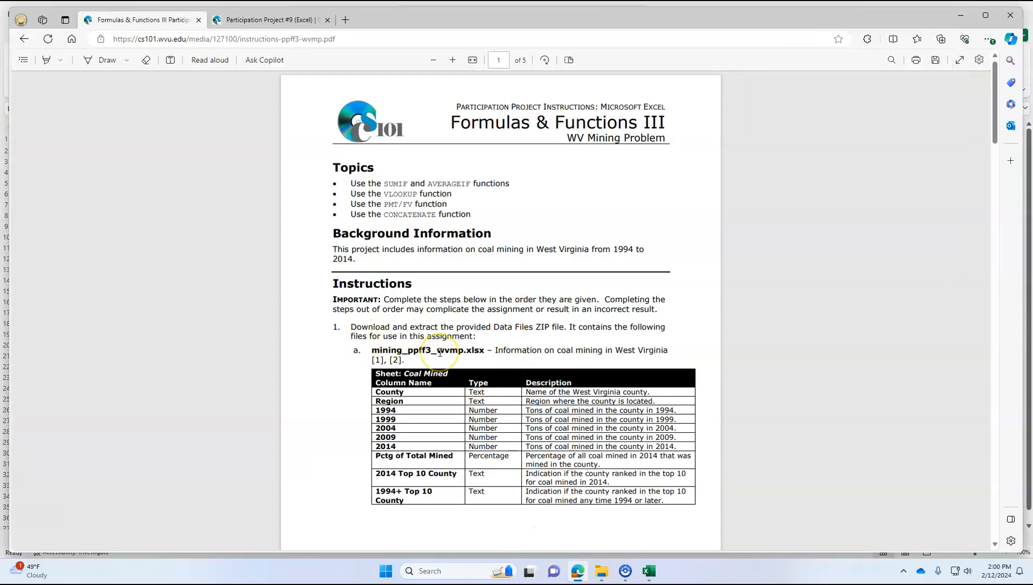
scroll(439, 354, "down", 15)
scroll(438, 353, "down", 7)
left_click(371, 250)
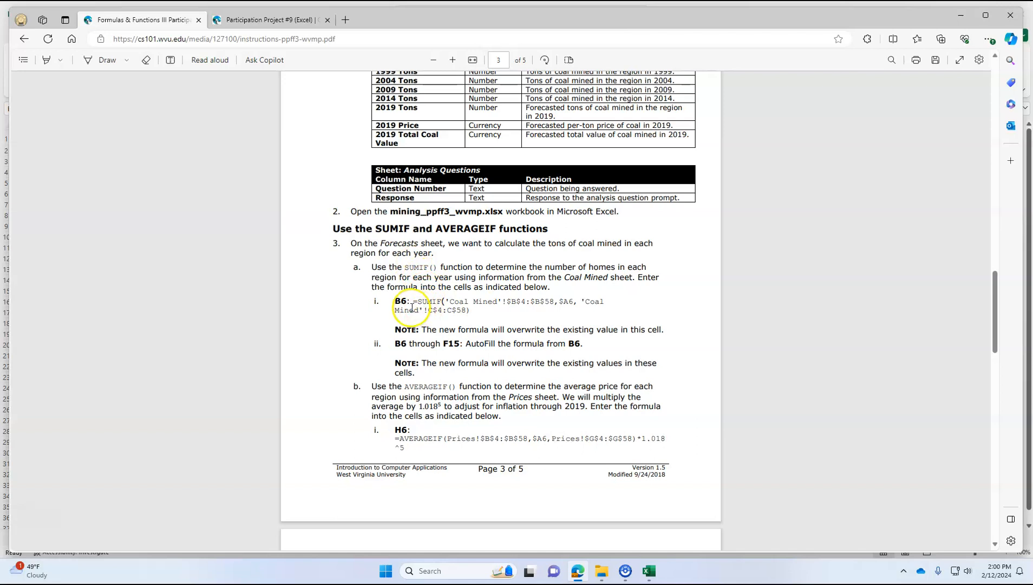
left_click_drag(407, 302, 467, 310)
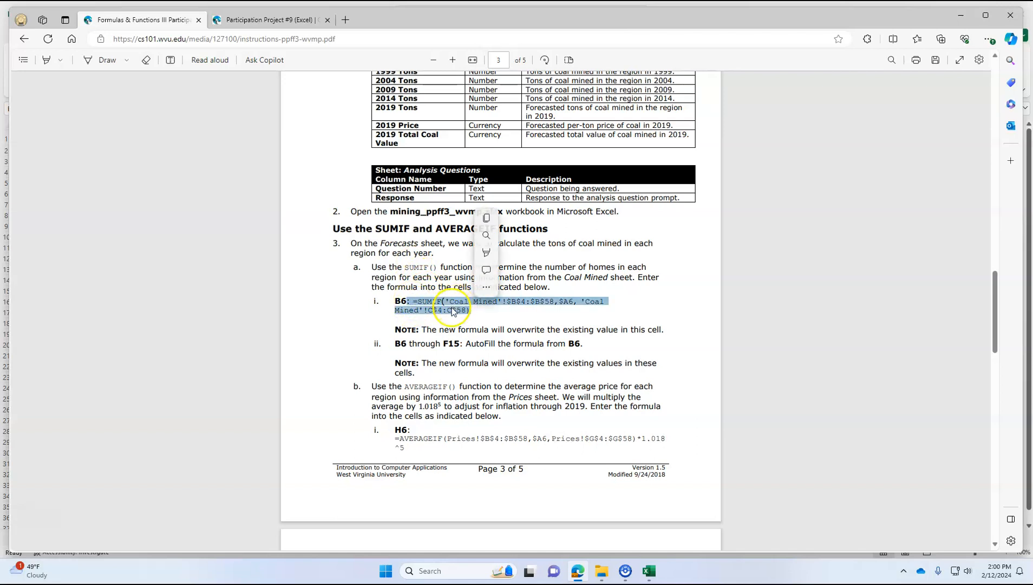
right_click(453, 310)
left_click(480, 354)
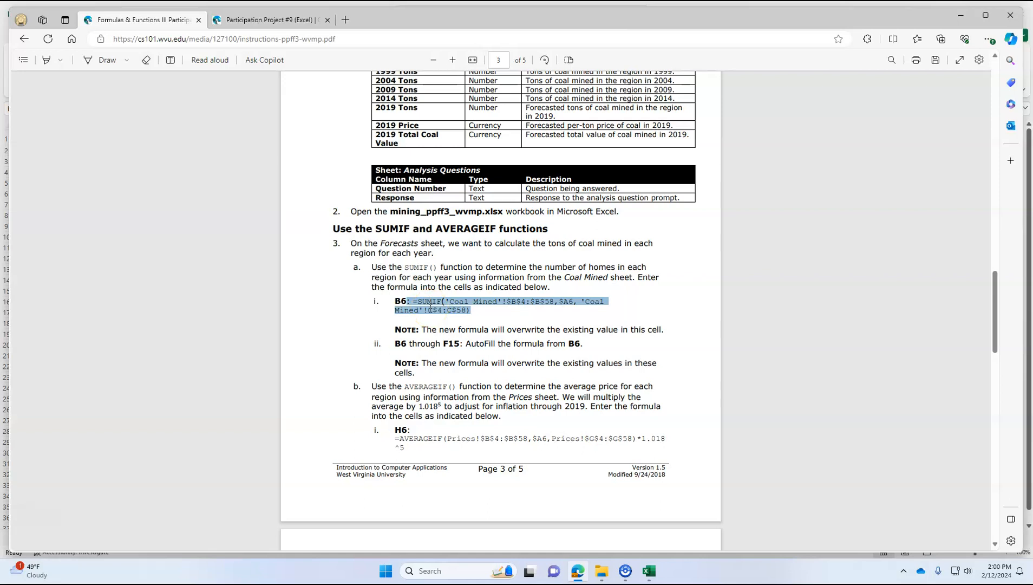
Switch to Excel and replace the value in Forecasts cell B6 with the copied SUMIF formula text.
left_click(649, 571)
left_click(144, 194)
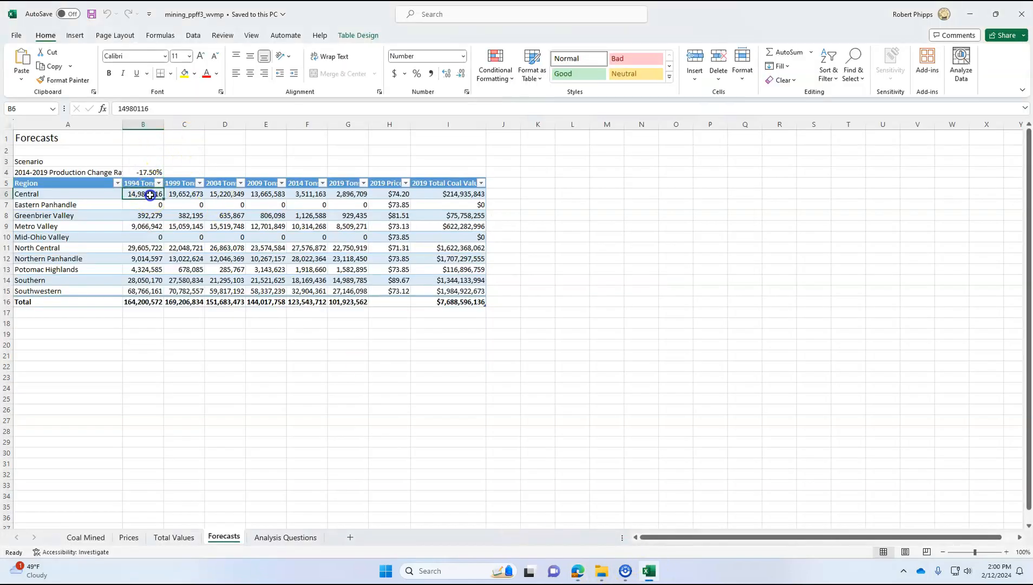
left_click_drag(160, 110, 114, 108)
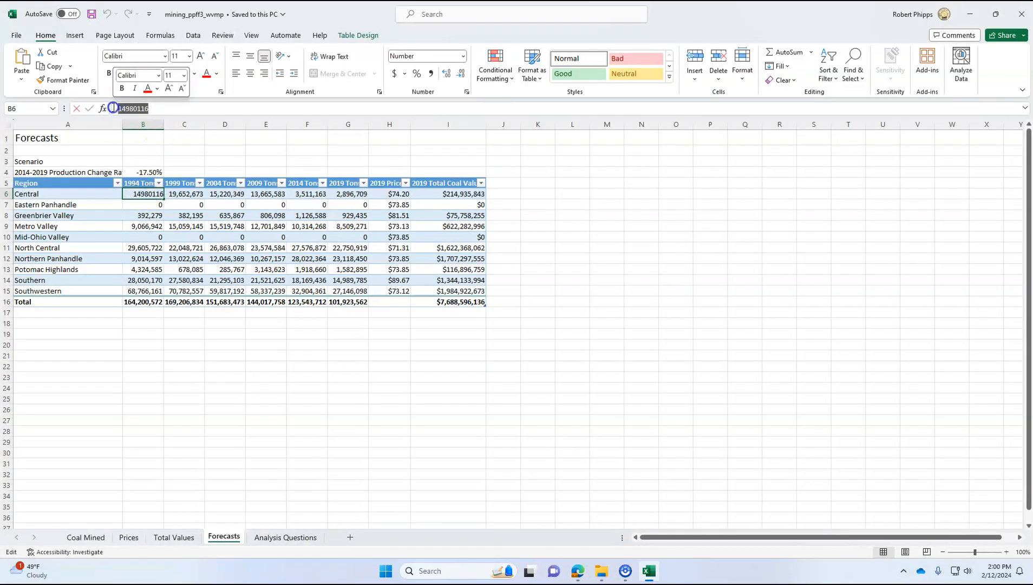
key("BackSpace")
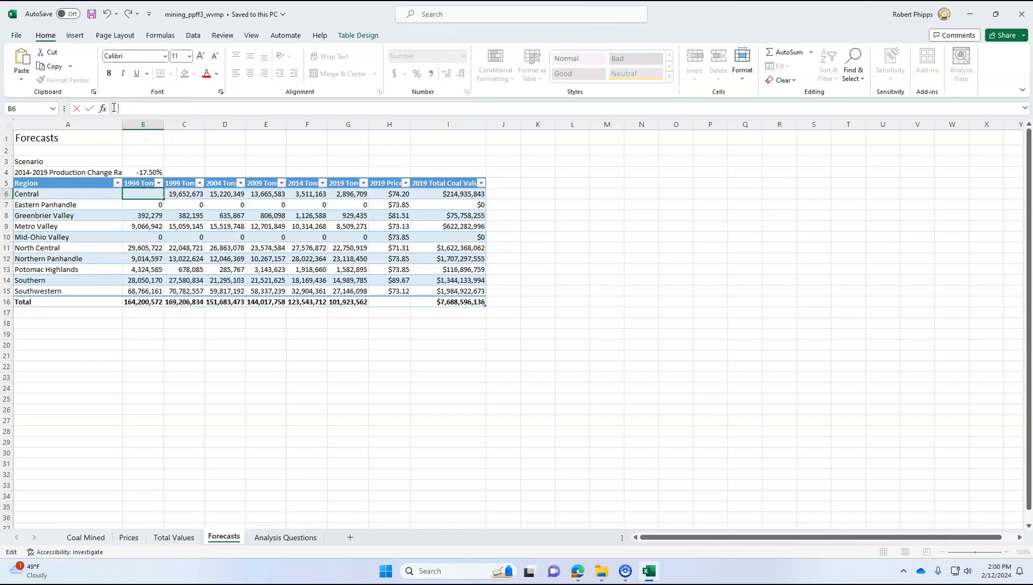
right_click(114, 107)
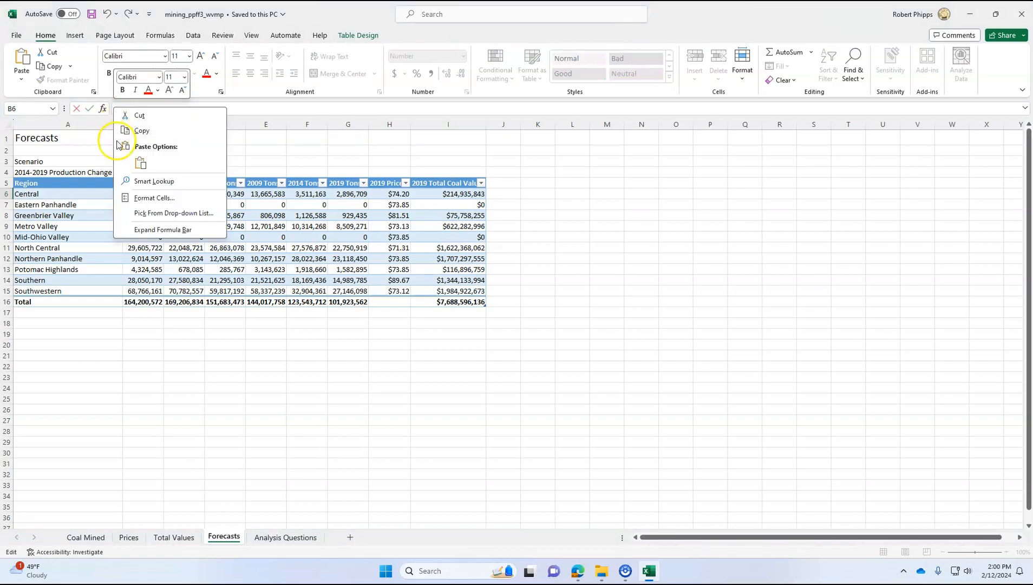
left_click(137, 163)
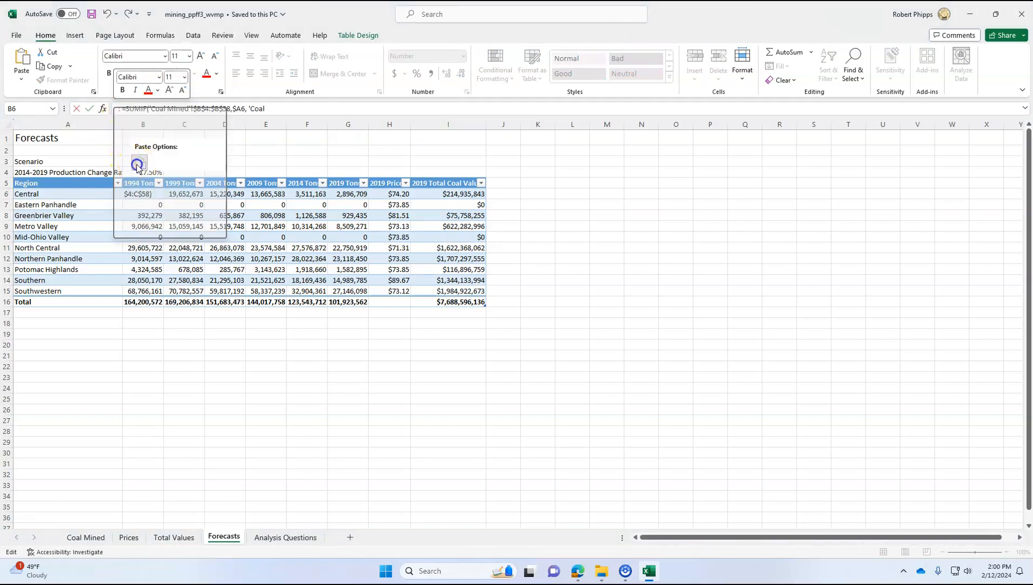
left_click(116, 109)
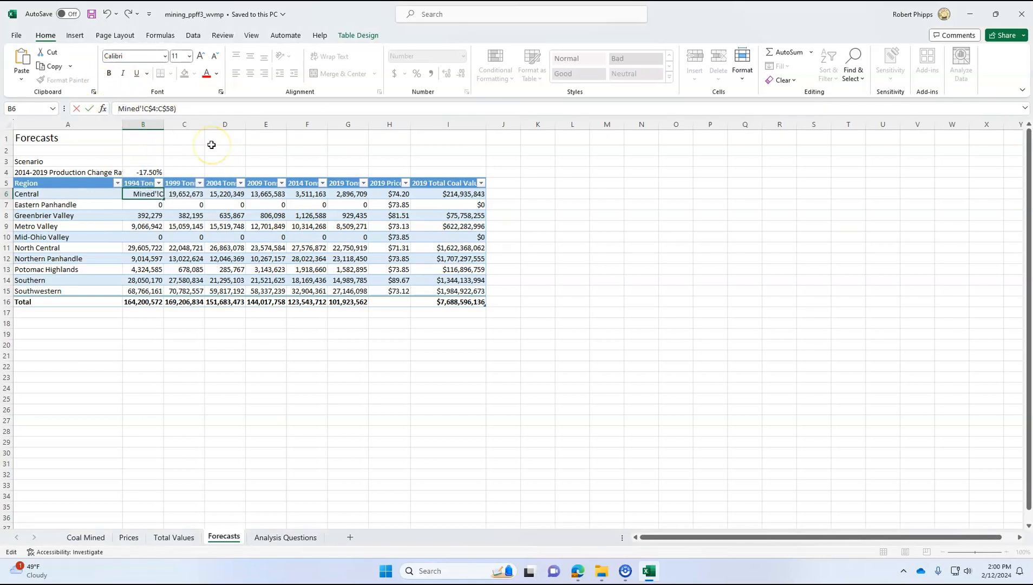
key("Home")
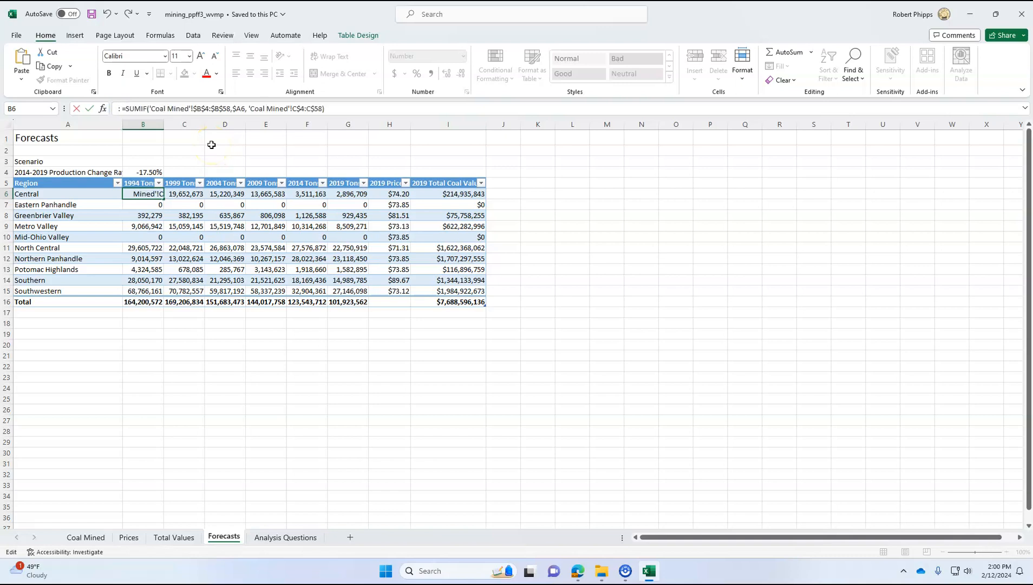
left_click(334, 107)
key("Return")
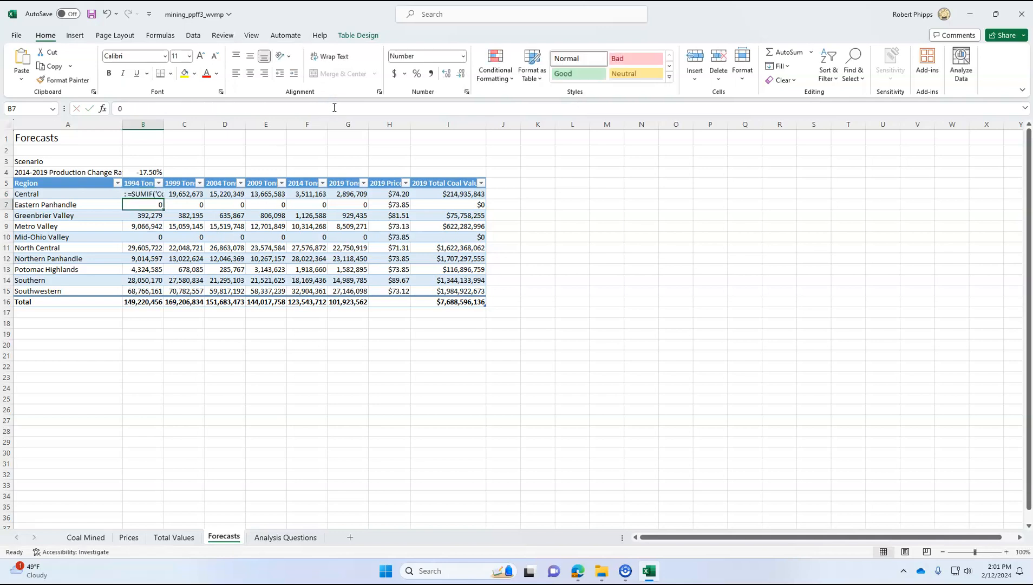
Remove the leading colon and space in B6, leaving =SUMIF('Coal Mined'!$B$4:$B$58,$A6, 'Coal Mined'!C$4:C$58).
left_click(130, 193)
left_click(121, 109)
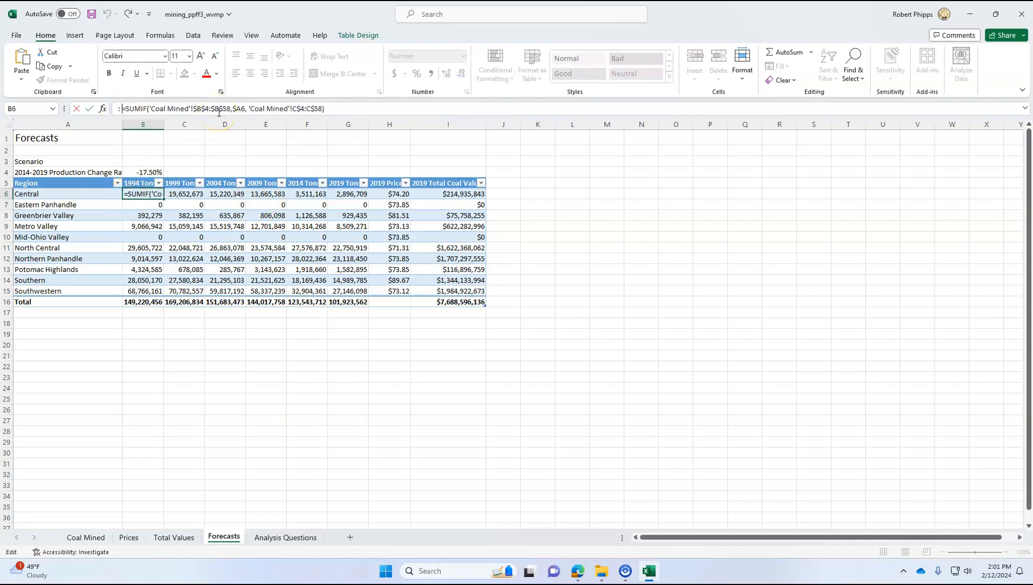
key("BackSpace")
key("BackSpace")
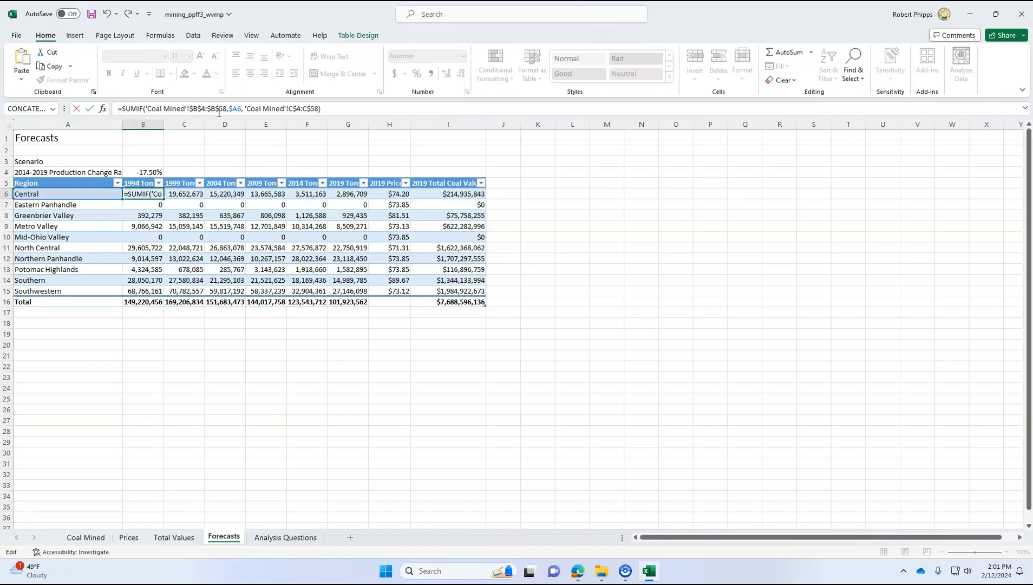
key("Return")
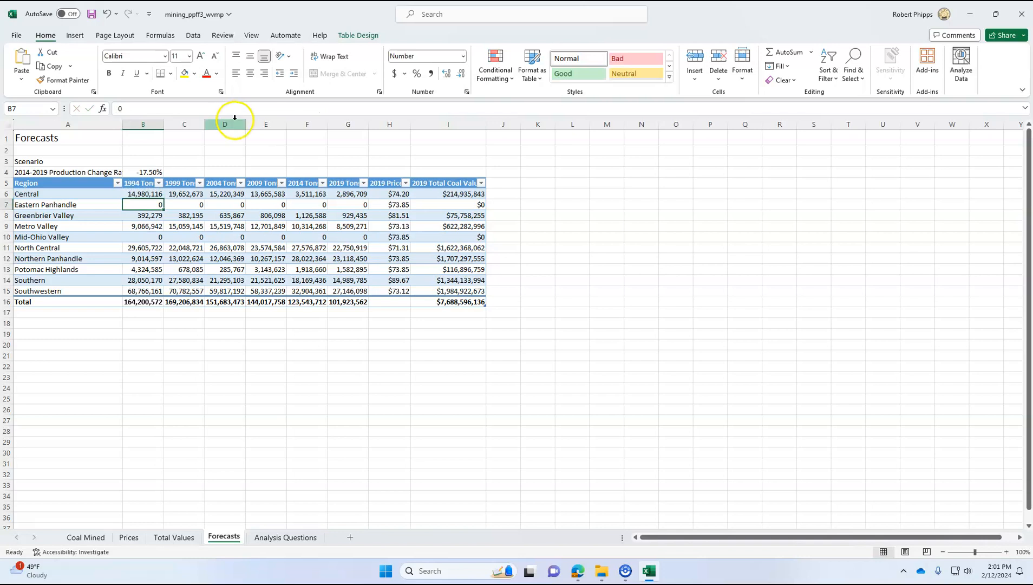
Try to AutoFill the B6 formula through G15 and check the required fill range in the instructions.
left_click(138, 194)
left_click_drag(164, 200, 367, 299)
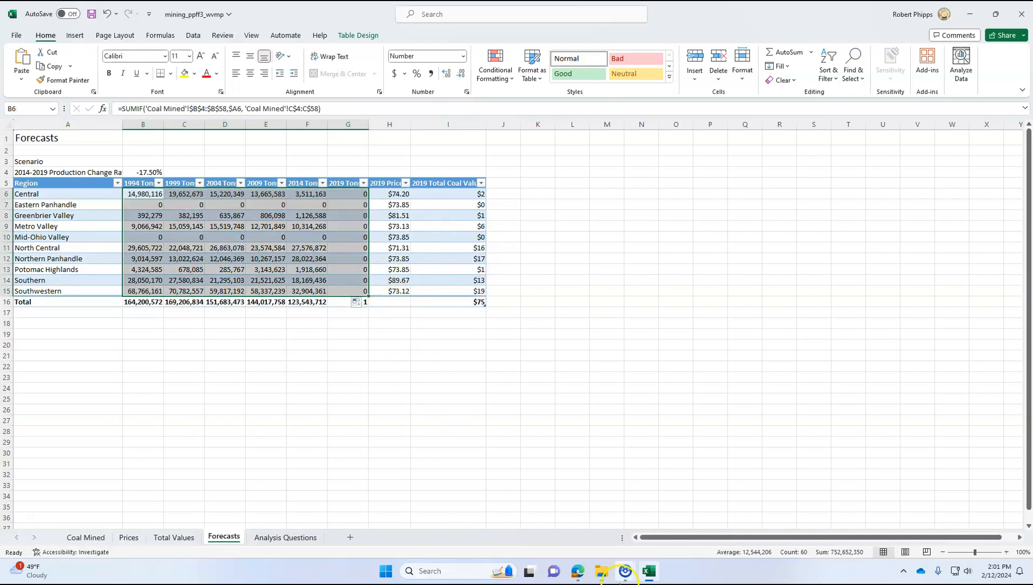
left_click(578, 571)
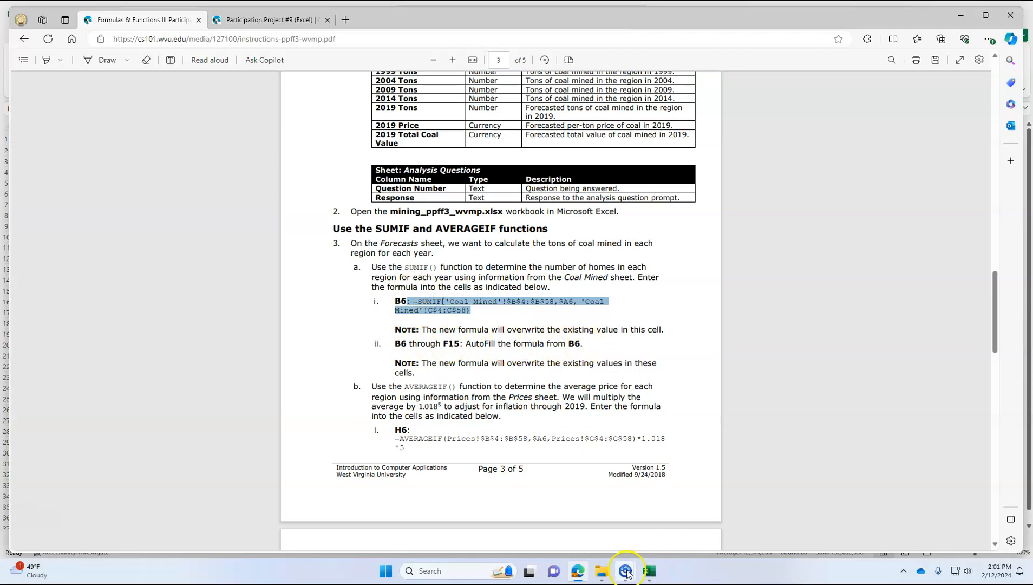
mouse_move(590, 574)
left_click(649, 571)
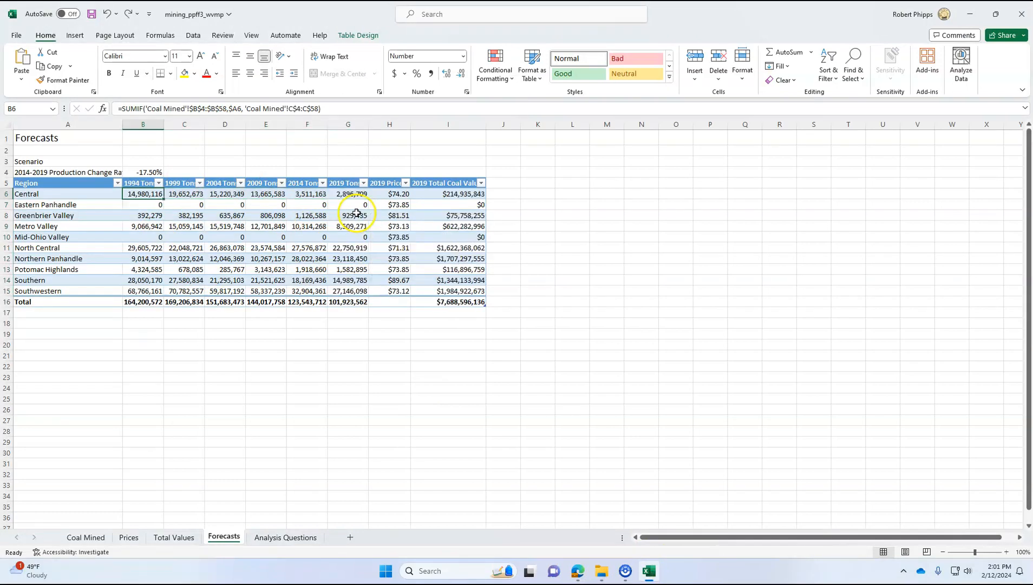
AutoFill the SUMIF formula from B6 through F15 and inspect the filled formulas in F15 and F14.
left_click_drag(153, 195, 322, 300)
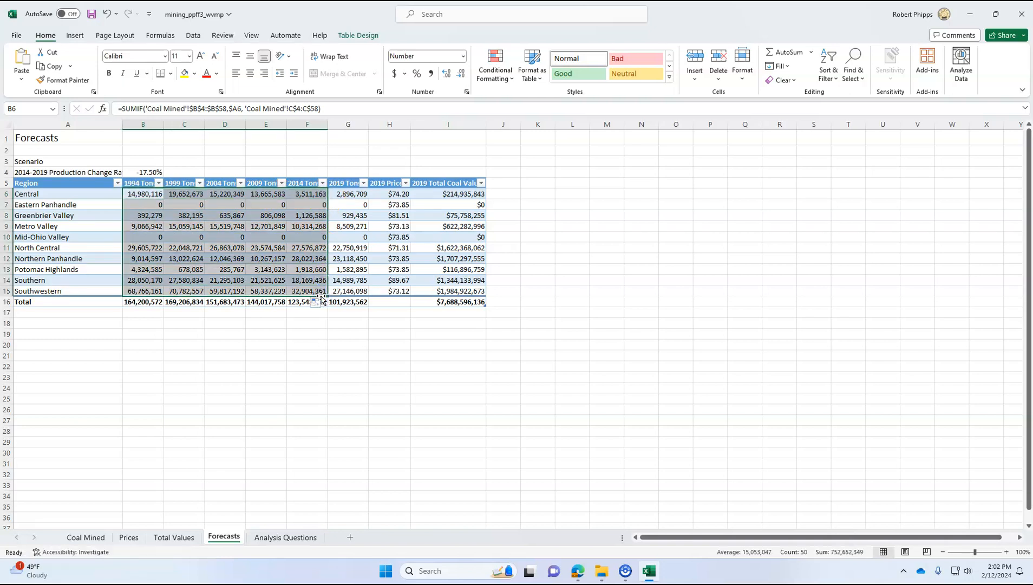
left_click(308, 291)
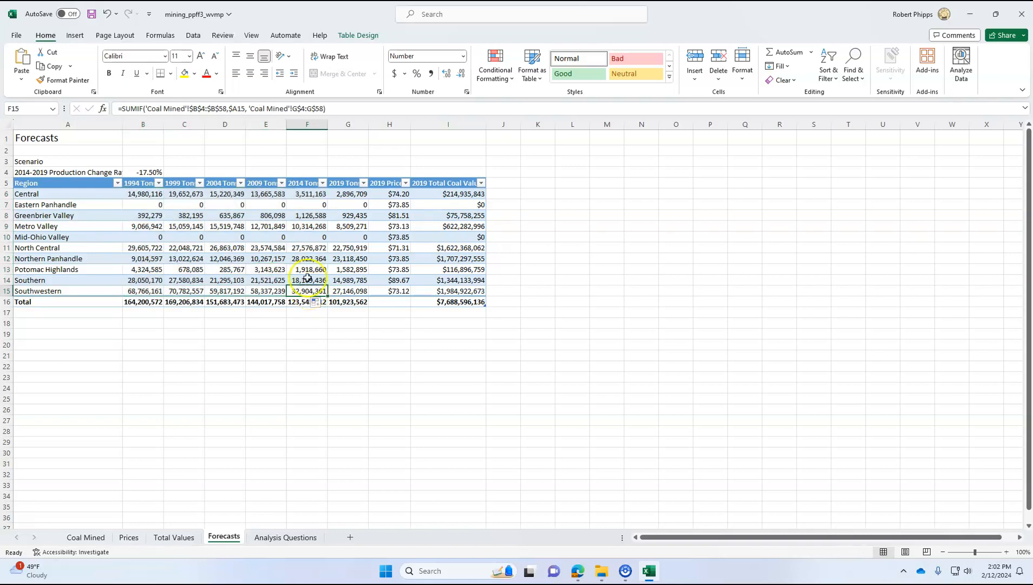
left_click(307, 279)
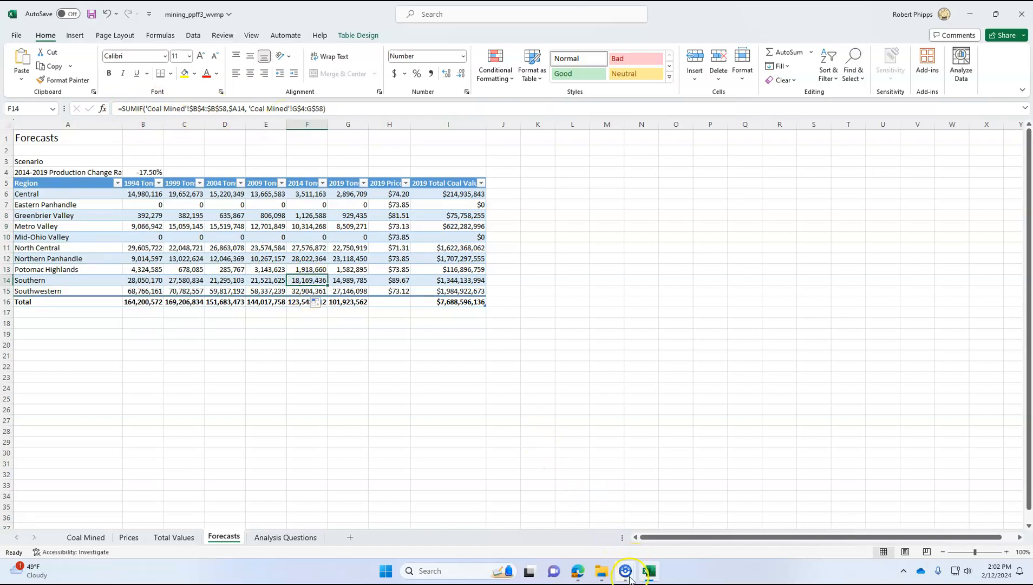
Switch to the browser instructions and copy the H6 formula =AVERAGEIF(Prices!$B$4:$B$58,$A6,Prices!$G$4:$G$58)*1.018^5.
left_click(577, 571)
left_click(374, 339)
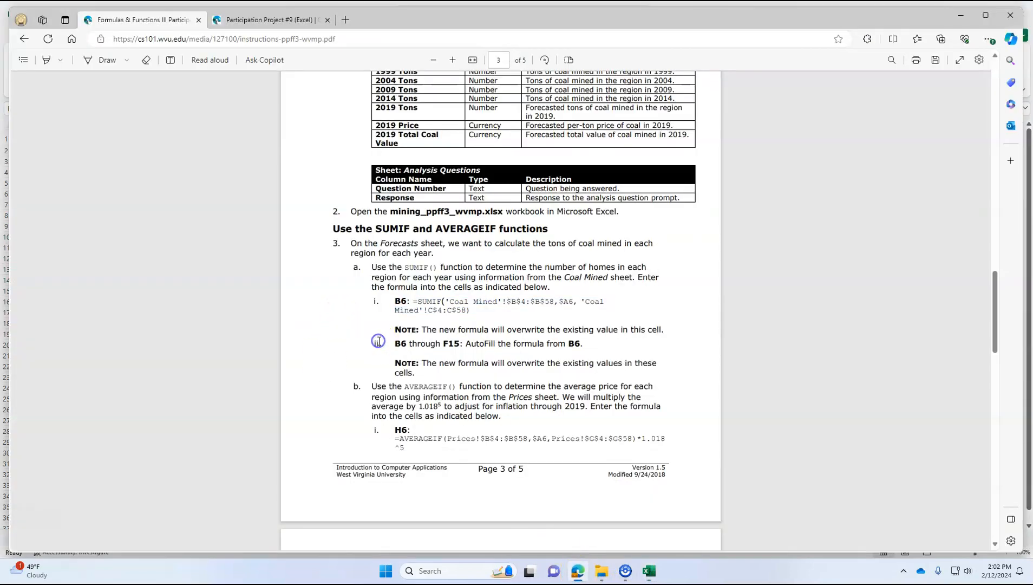
scroll(379, 341, "down", 3)
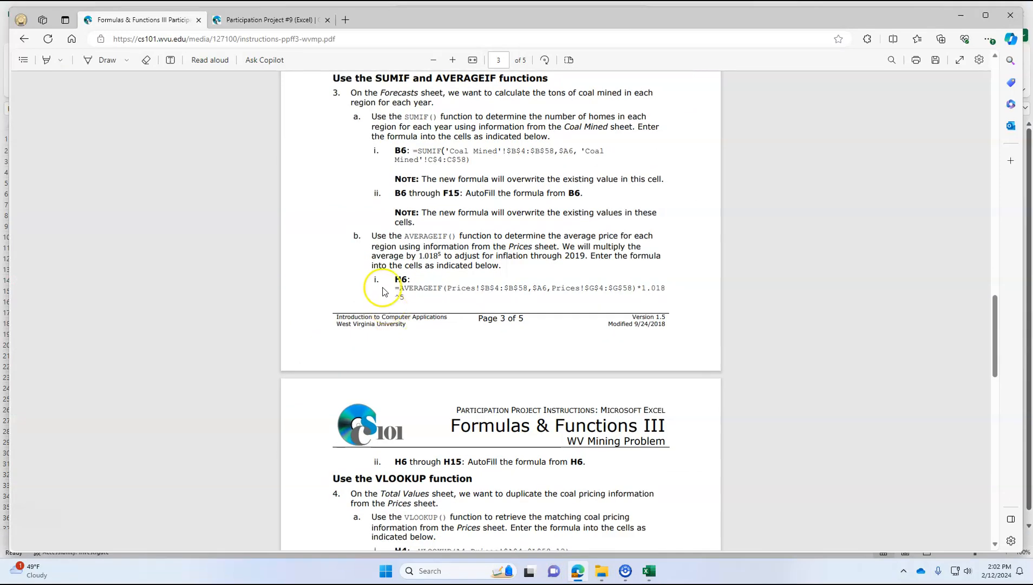
mouse_move(392, 286)
left_mouse_down()
mouse_move(413, 300)
mouse_move(404, 302)
left_mouse_up()
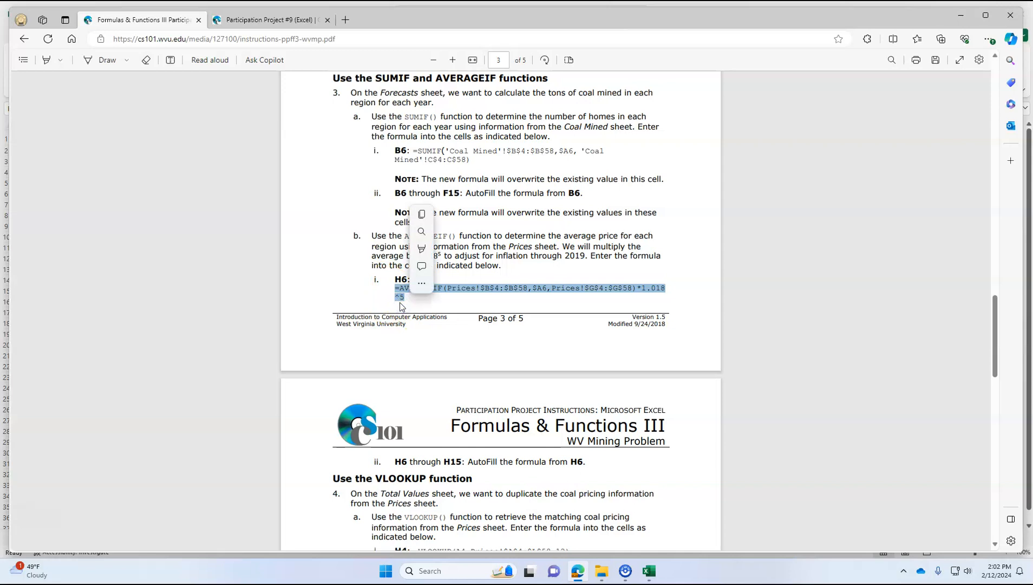
key("ctrl+c")
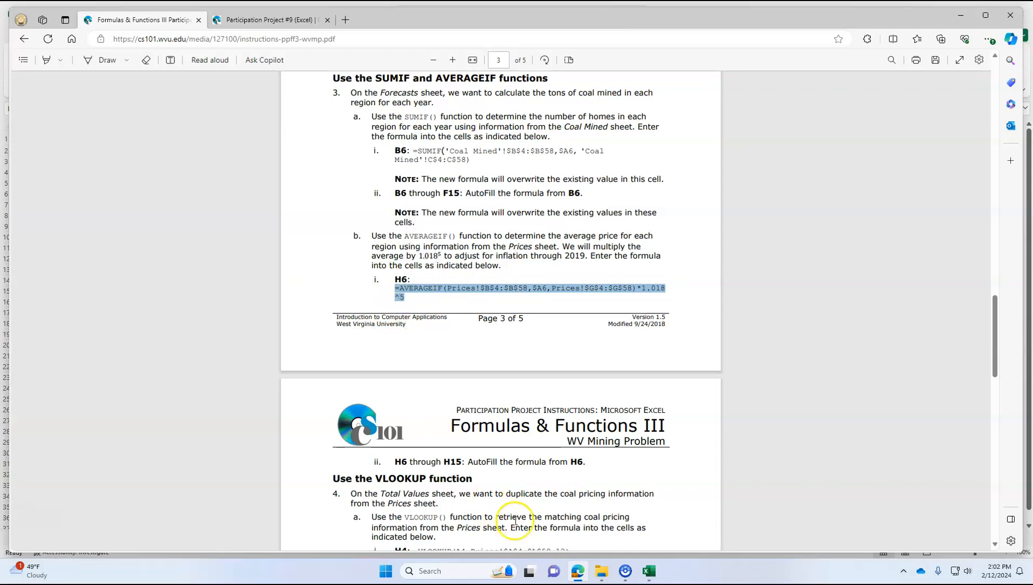
Switch to Excel and enter =AVERAGEIF(Prices!$B$4:$B$58,$A6,Prices!$G$4:$G$58)*1.018^5 in cell H6 of the Forecasts sheet.
left_click(650, 575)
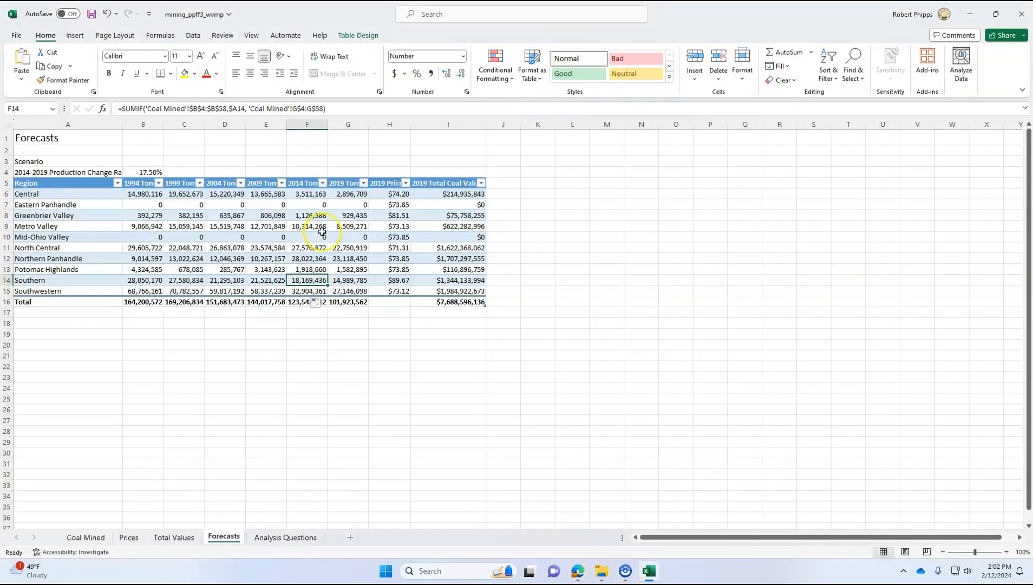
left_click(390, 196)
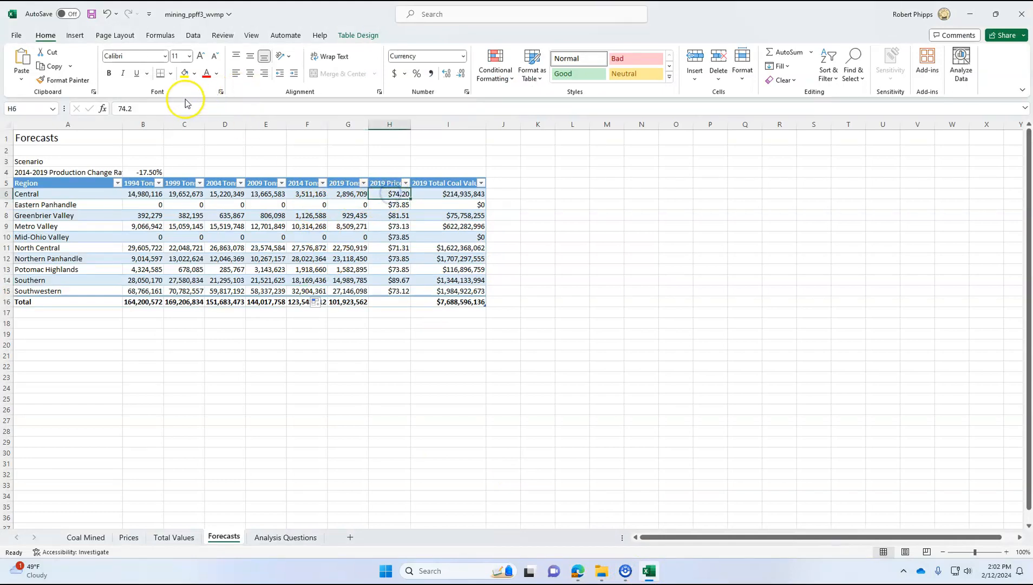
left_click_drag(131, 108, 68, 108)
type("^5")
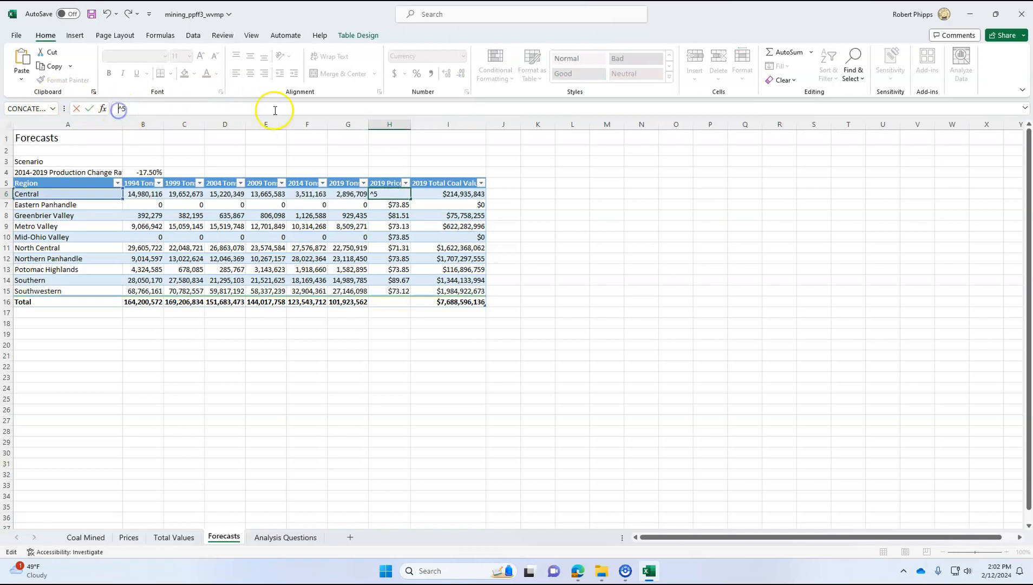
key("ctrl+v")
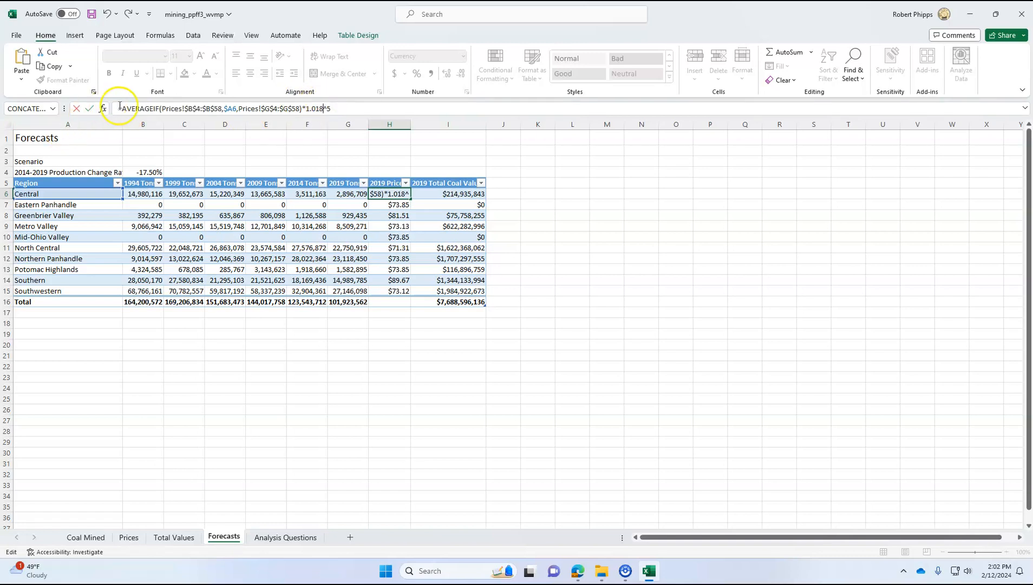
left_click(340, 106)
key("Return")
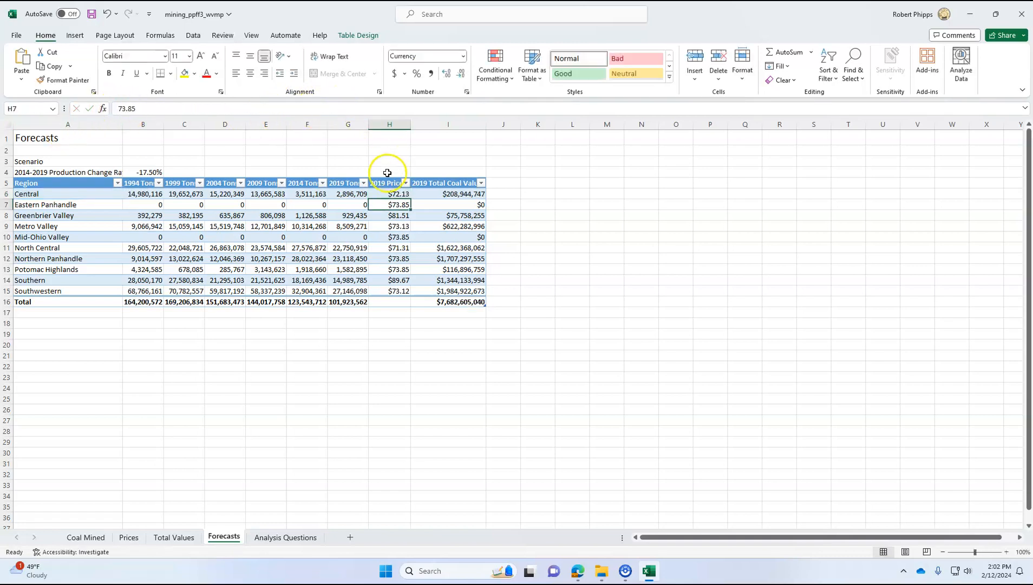
AutoFill the AVERAGEIF formula from H6 through H15 and inspect the filled formula in H15.
left_click(393, 196)
left_click_drag(413, 198, 414, 293)
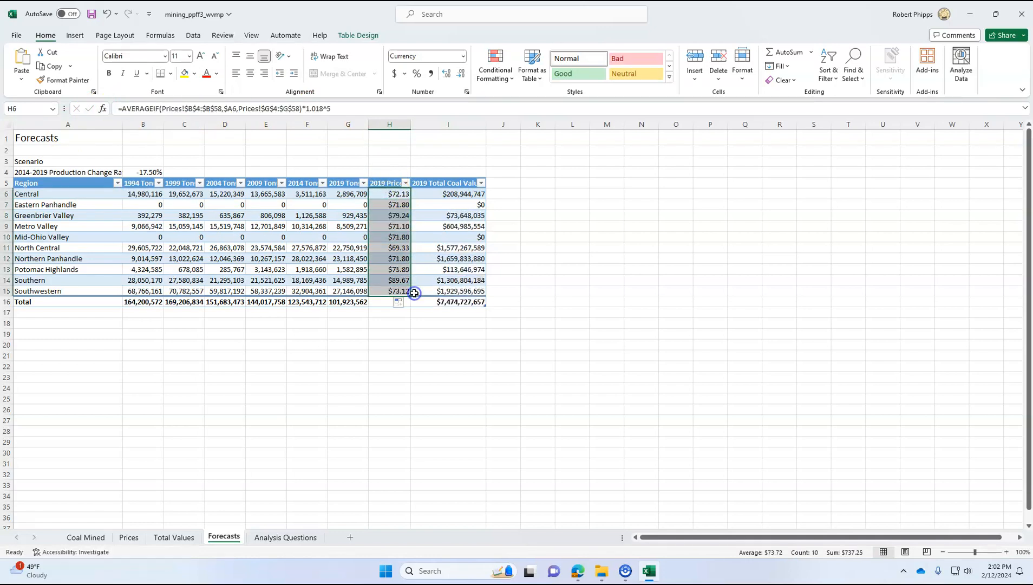
left_click(401, 293)
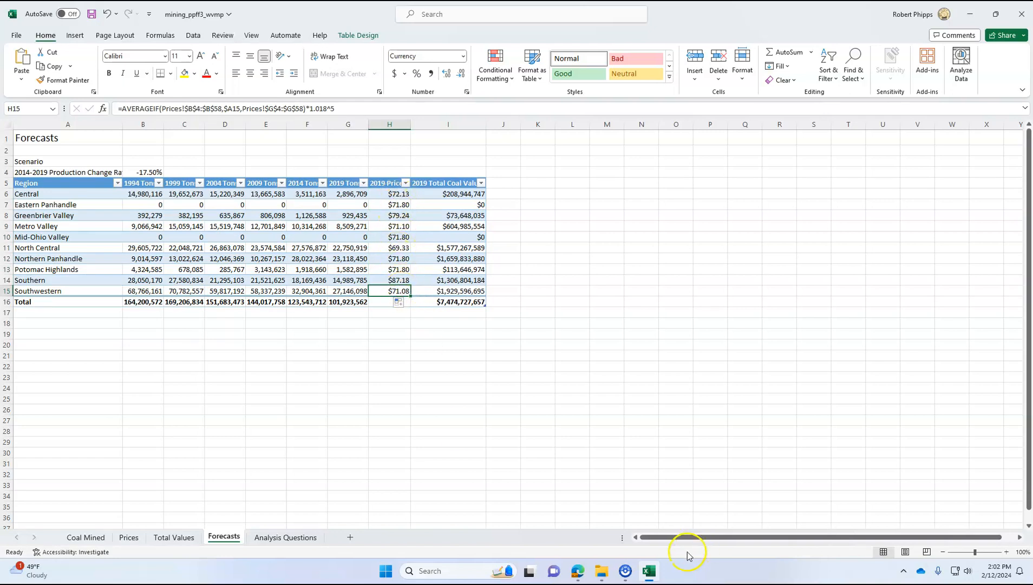
Switch to the browser instructions and copy the H4 formula =VLOOKUP(A4,Prices!$A$4:$L$58,12).
left_click(578, 571)
left_click(431, 282)
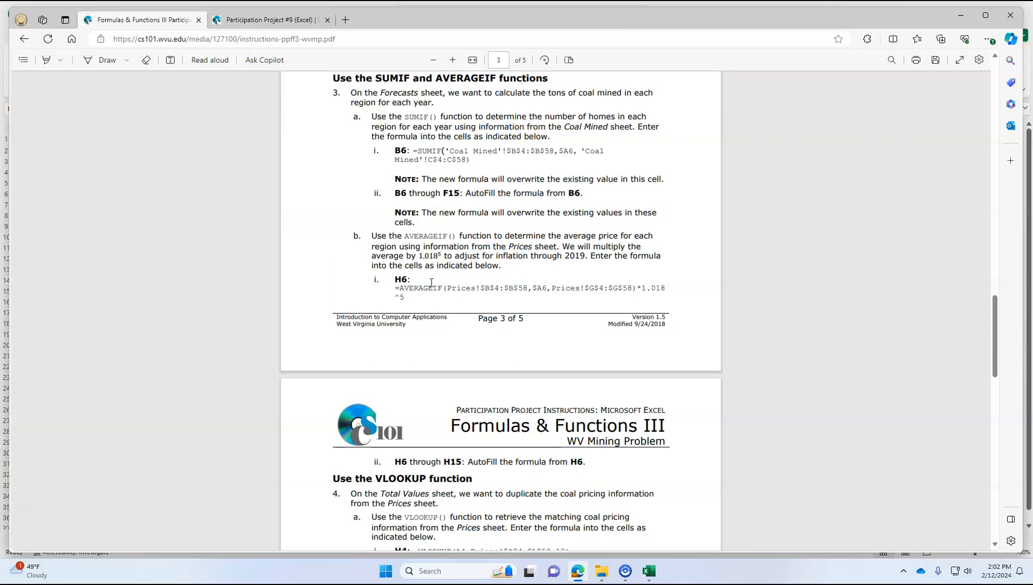
scroll(431, 282, "down", 5)
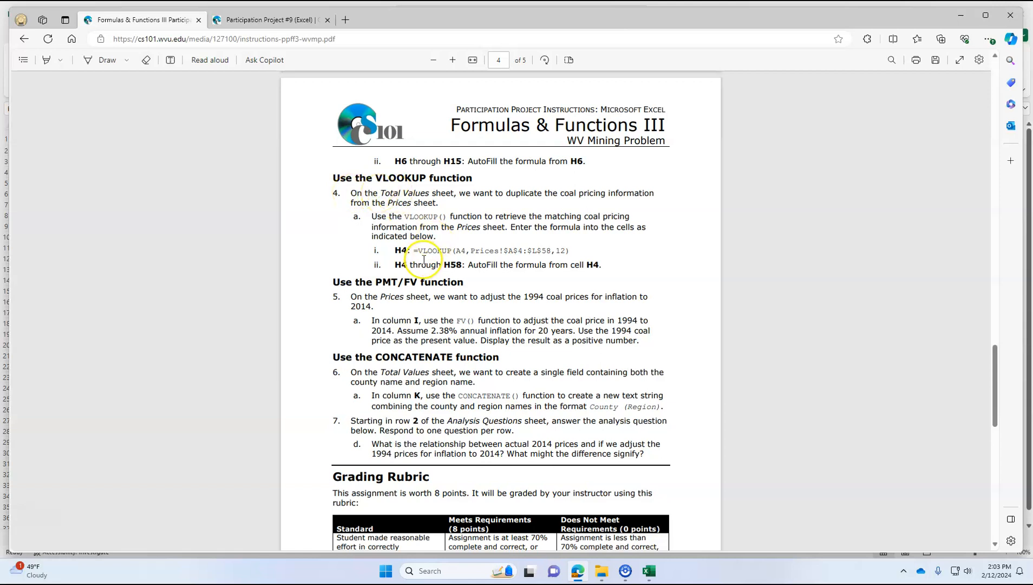
left_click_drag(413, 251, 568, 249)
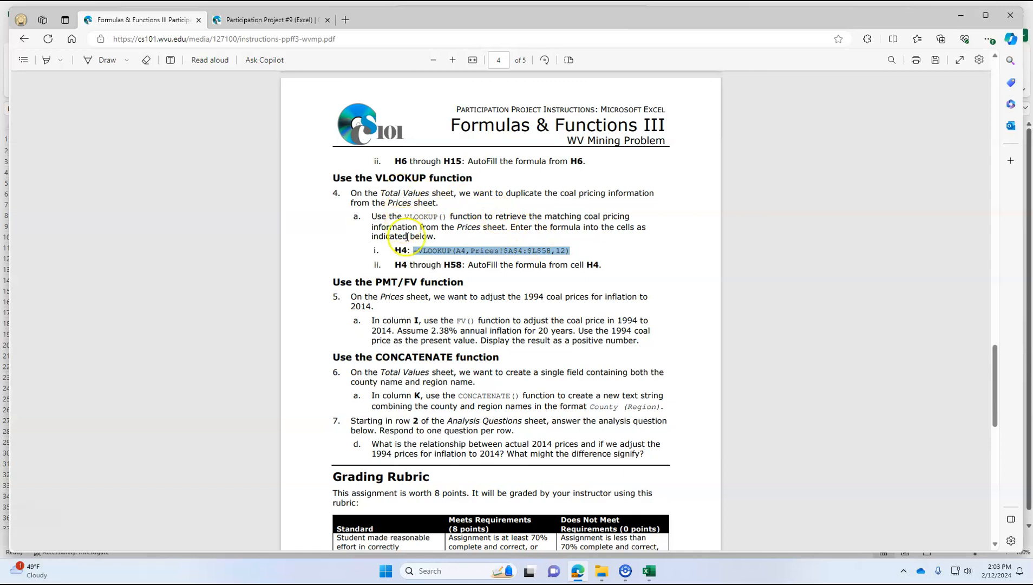
Switch to Excel and enter =VLOOKUP(A4,Prices!$A$4:$L$58,12) in cell H4 of the Total Values sheet's Coal Pricing column.
left_click(653, 573)
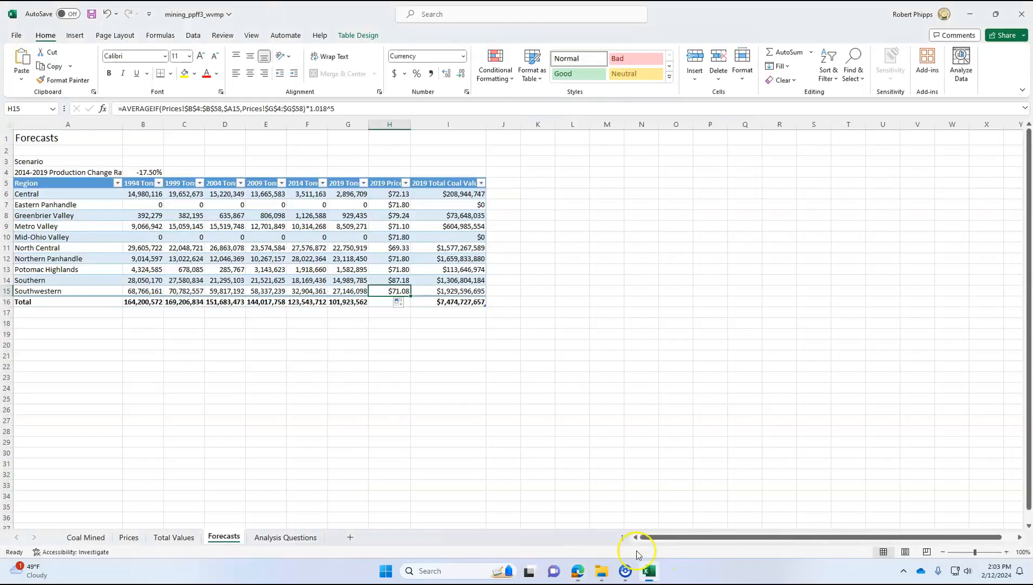
left_click(173, 536)
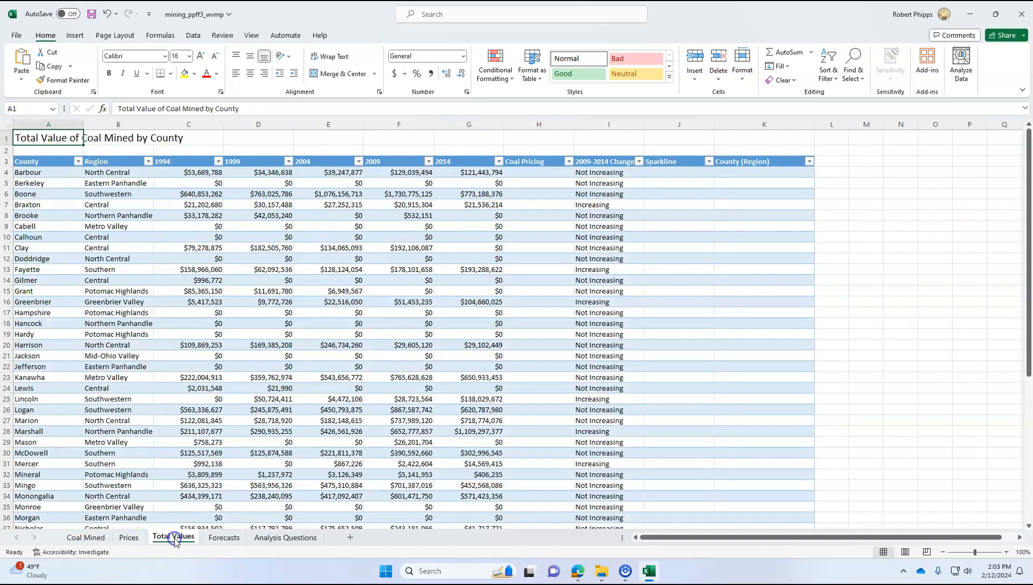
left_click(544, 172)
left_click(187, 108)
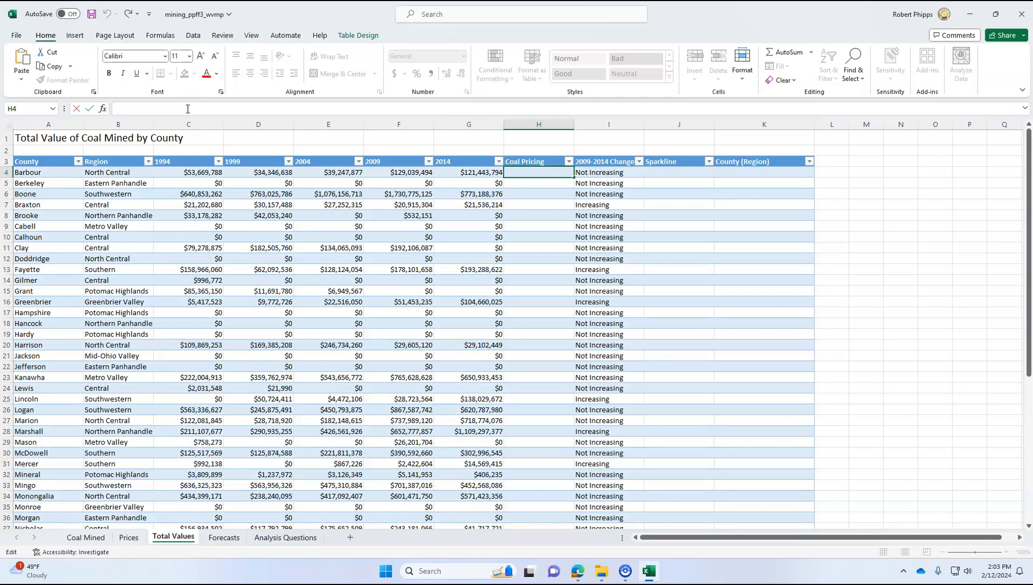
key("ctrl+v")
left_click(248, 109)
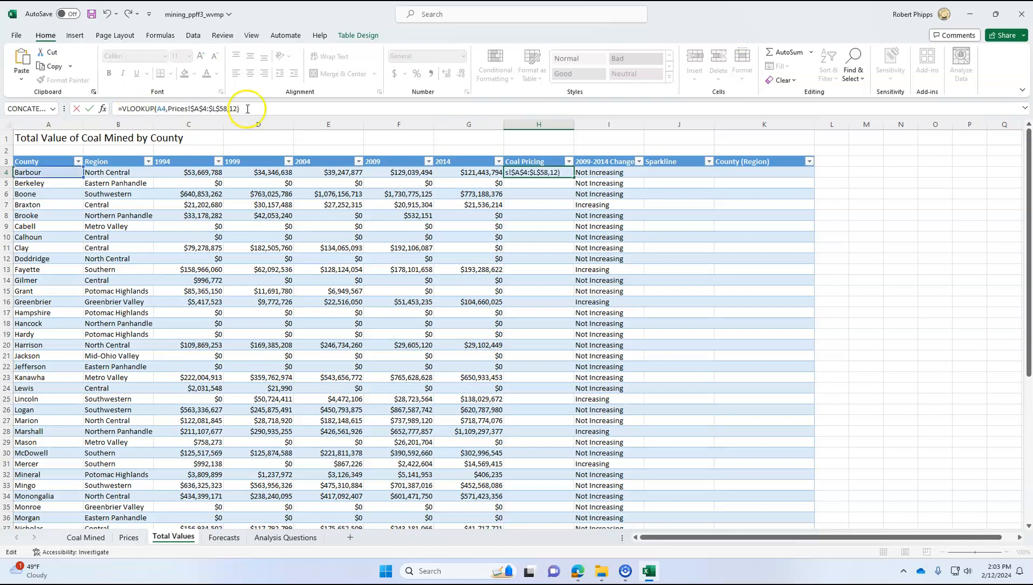
left_click(115, 109)
left_click(122, 110)
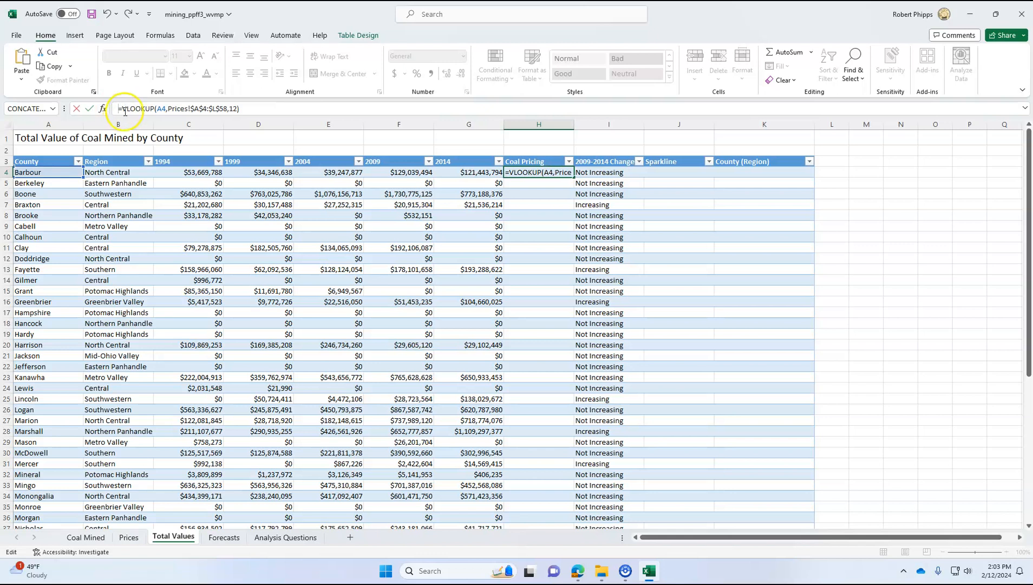
left_click(258, 108)
key("Return")
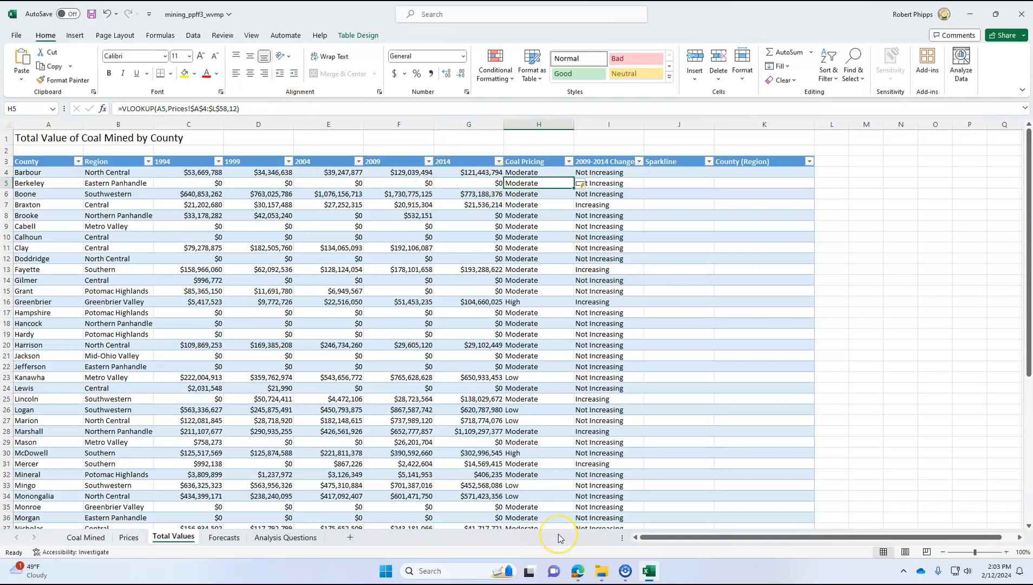
Check the FV task in the browser instructions, then insert the FV function in cell I4 of the Prices sheet in Excel.
left_click(578, 571)
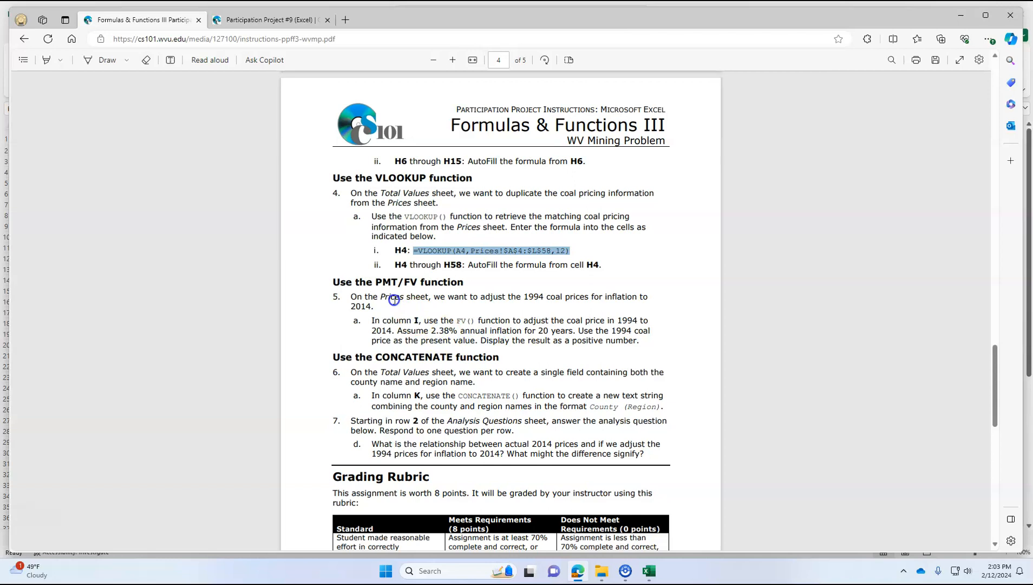
left_click(649, 571)
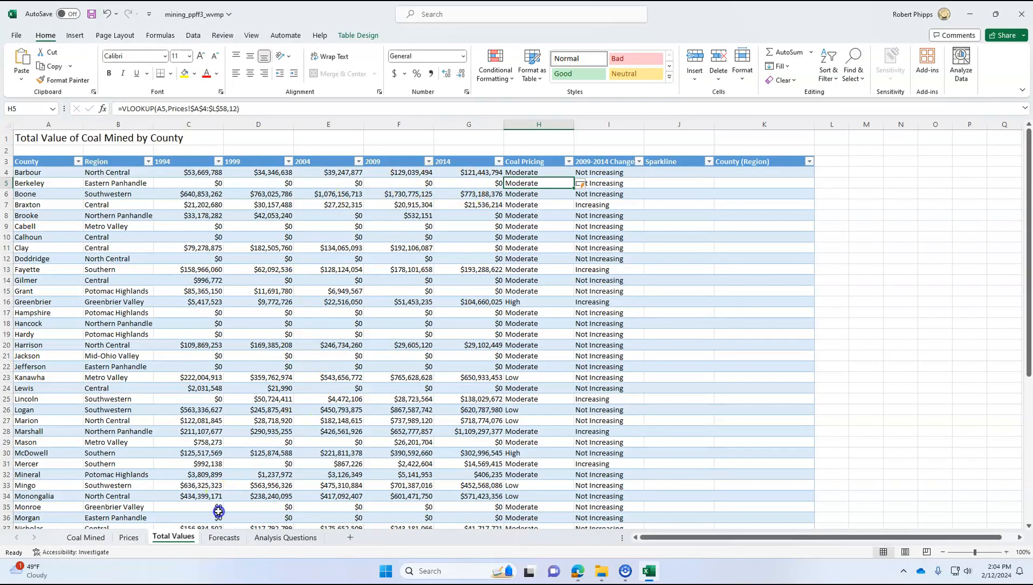
left_click(130, 536)
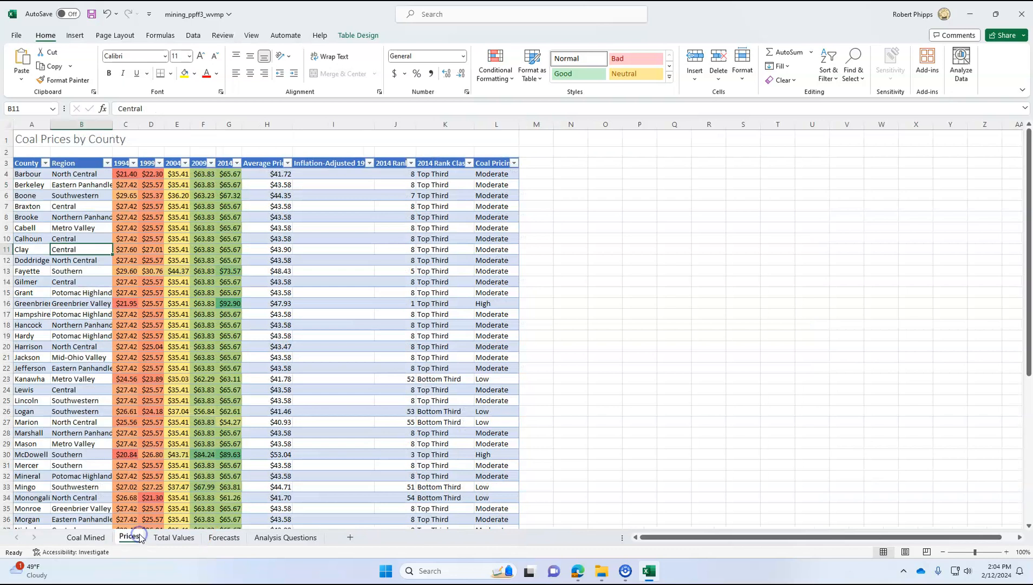
left_click(319, 172)
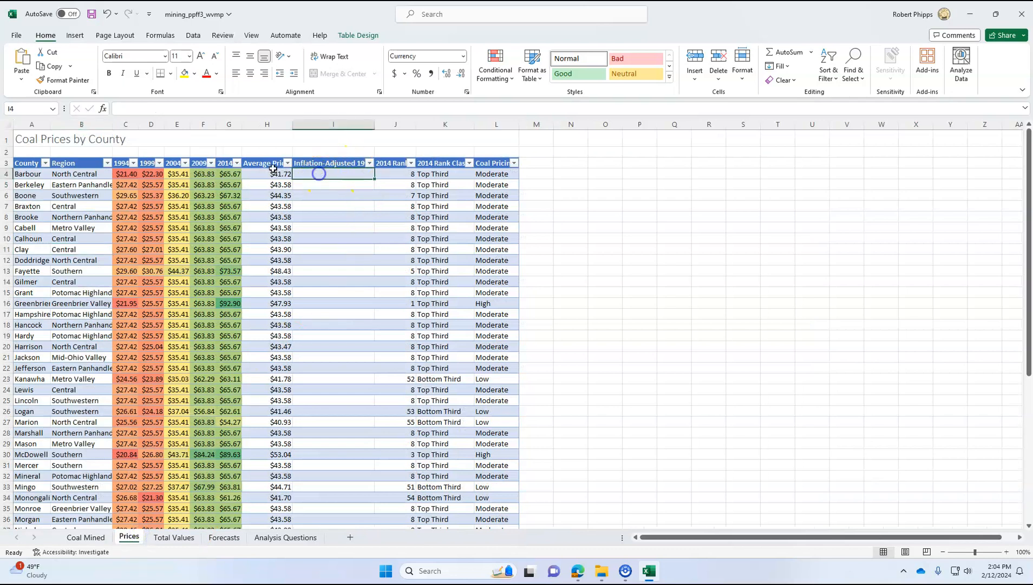
left_click(103, 109)
type("fv")
key("Return")
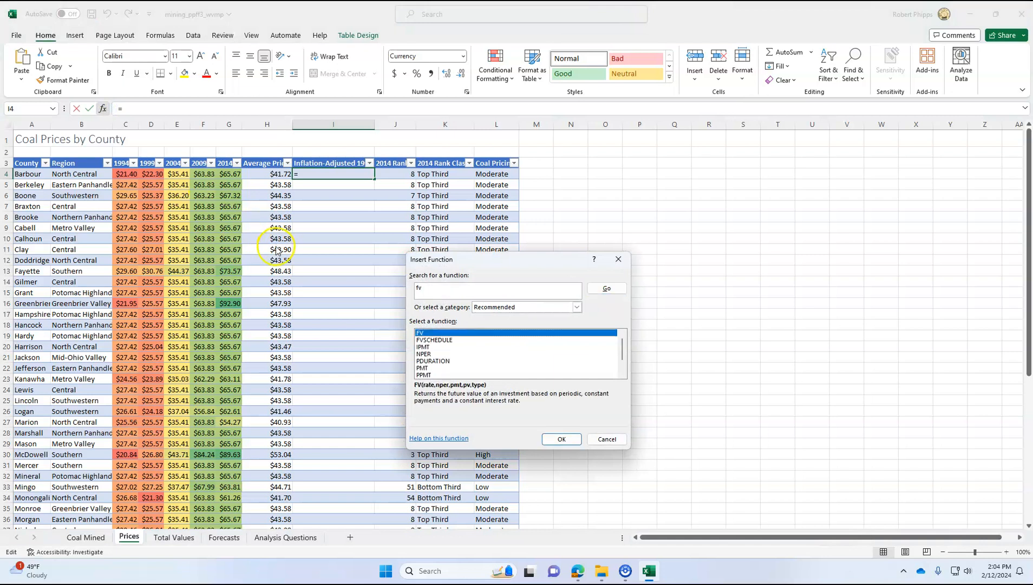
double_click(428, 334)
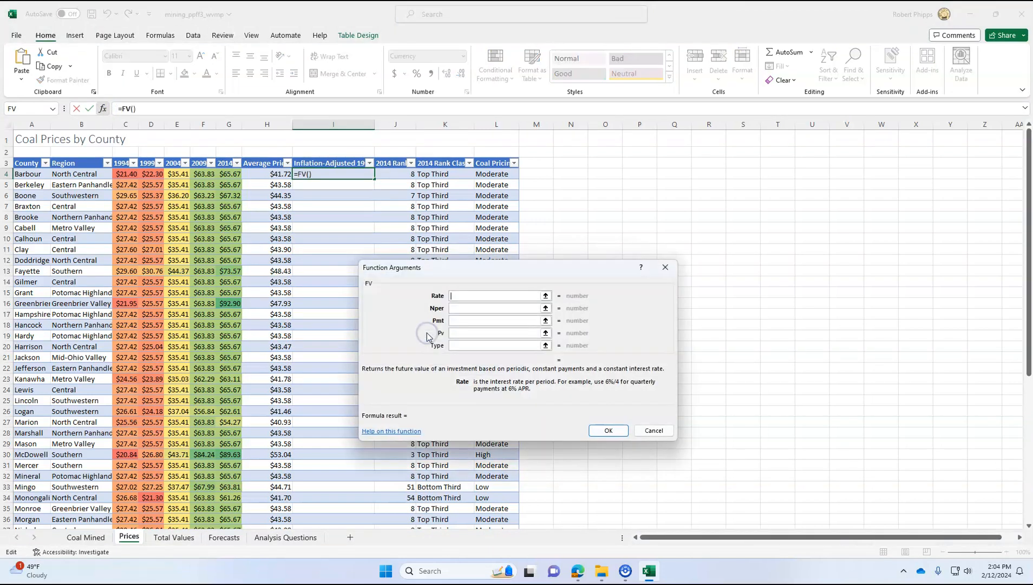
left_click_drag(469, 270, 643, 174)
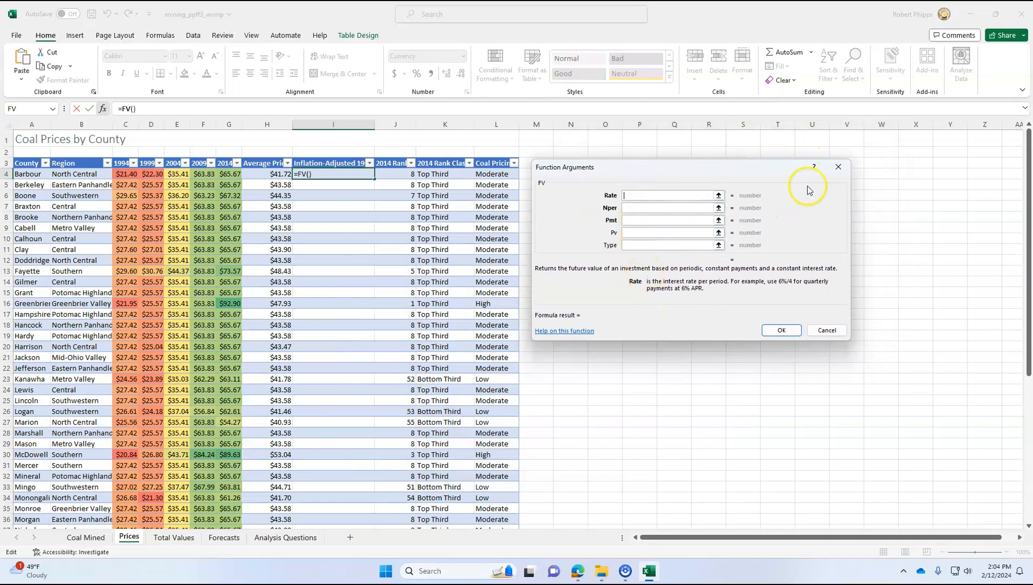
Complete the FV arguments per the browser instructions: rate 2.38%, Nper 20 and the row's 1994 price as Pv.
left_click(577, 578)
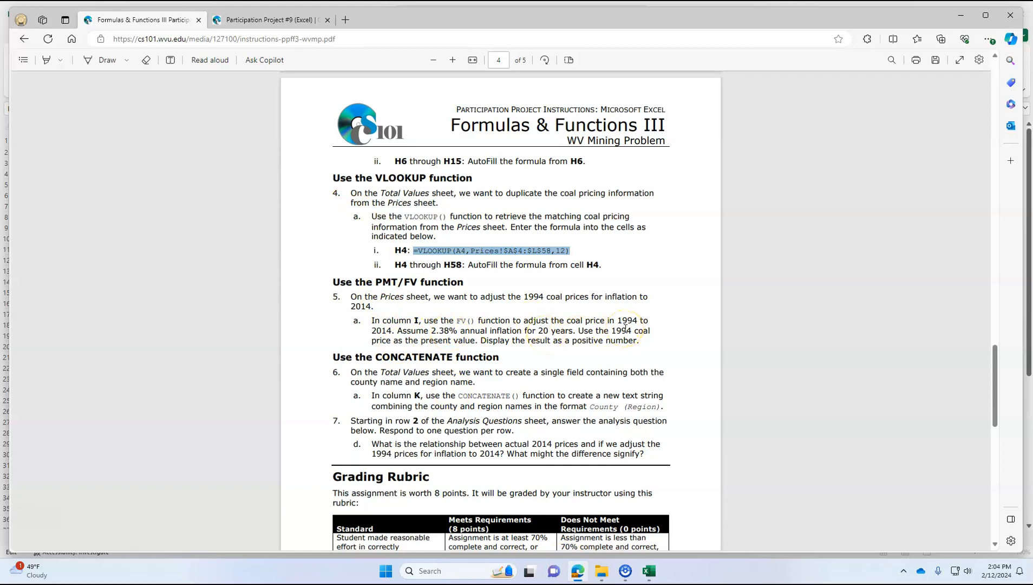
left_click(649, 571)
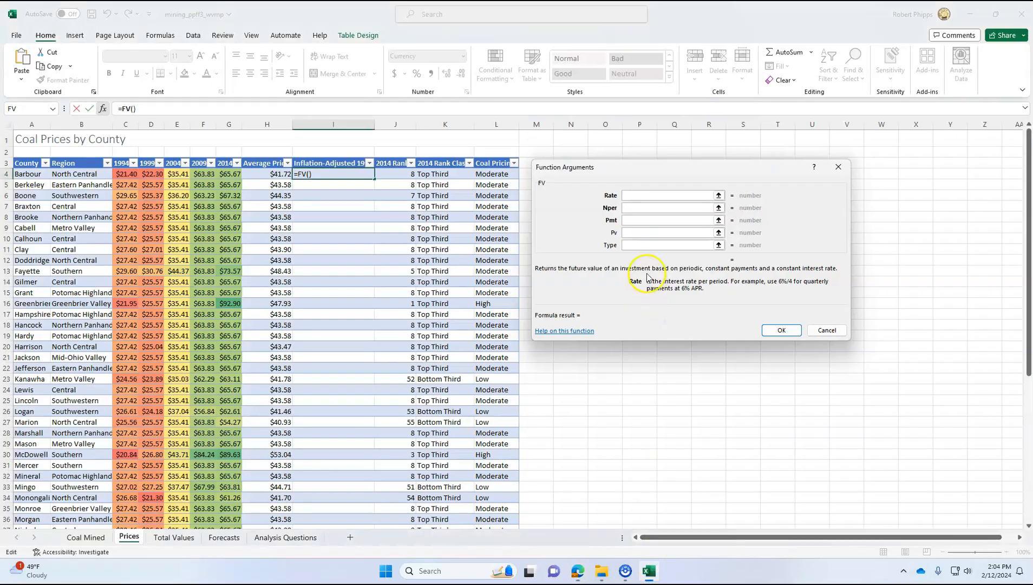
left_click(631, 194)
type("2.38%")
key("Tab")
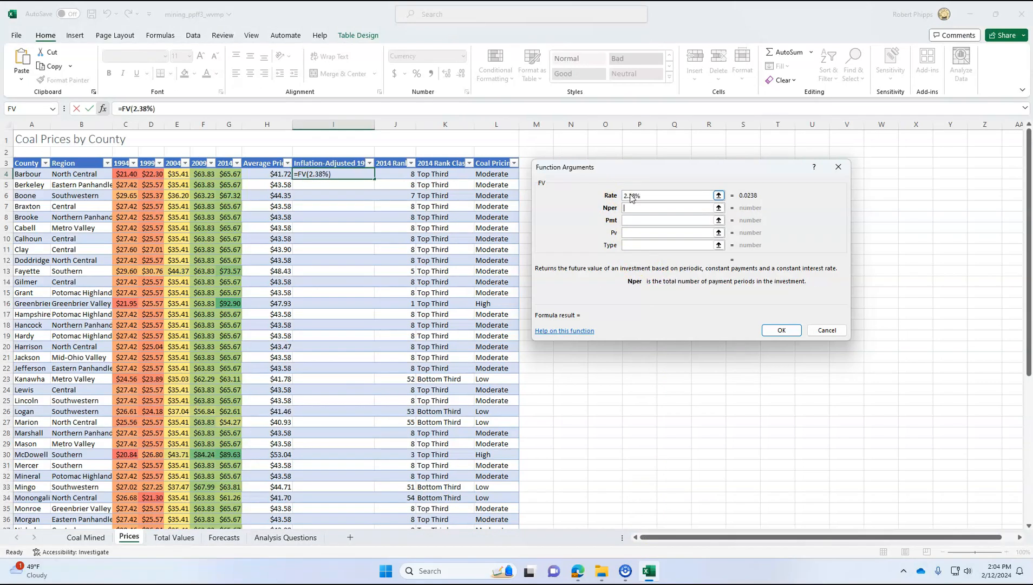
type("20")
left_click(634, 235)
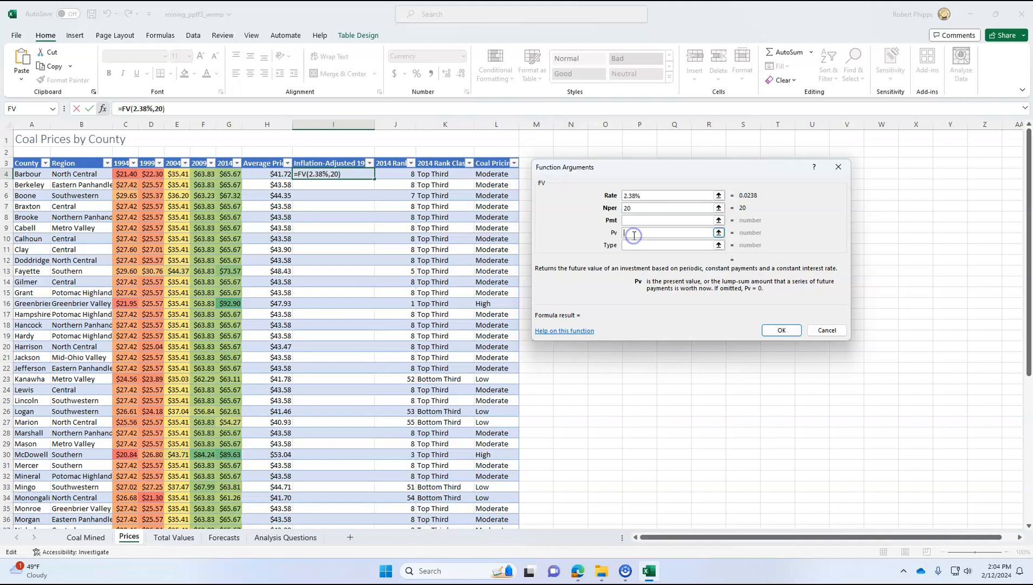
left_click(126, 173)
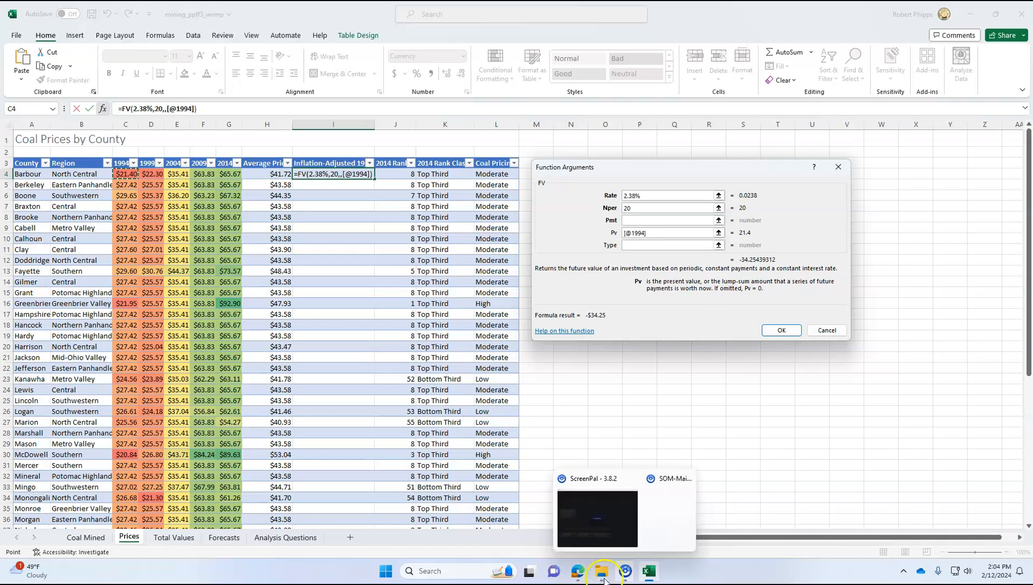
left_click(584, 575)
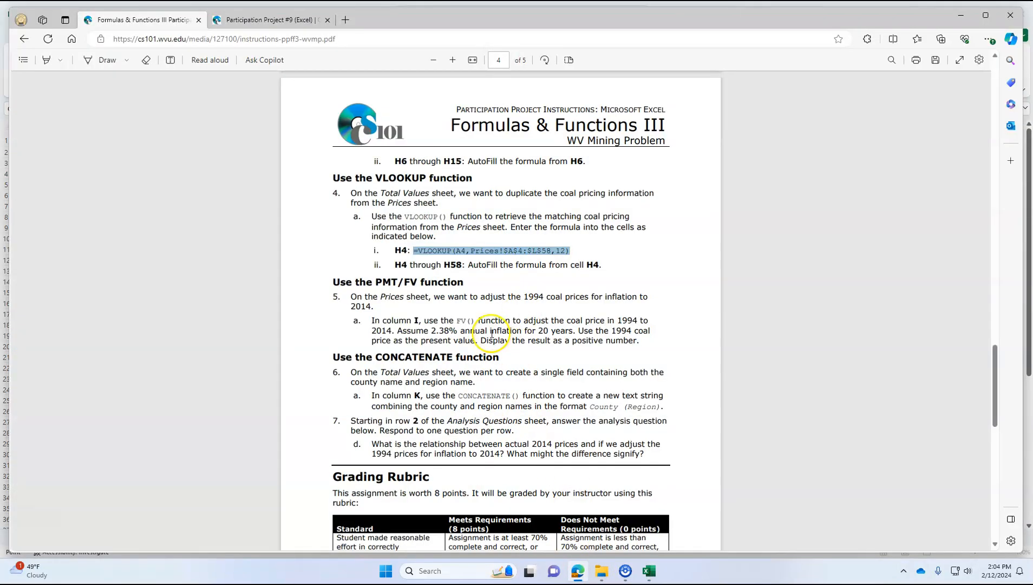
left_click(649, 571)
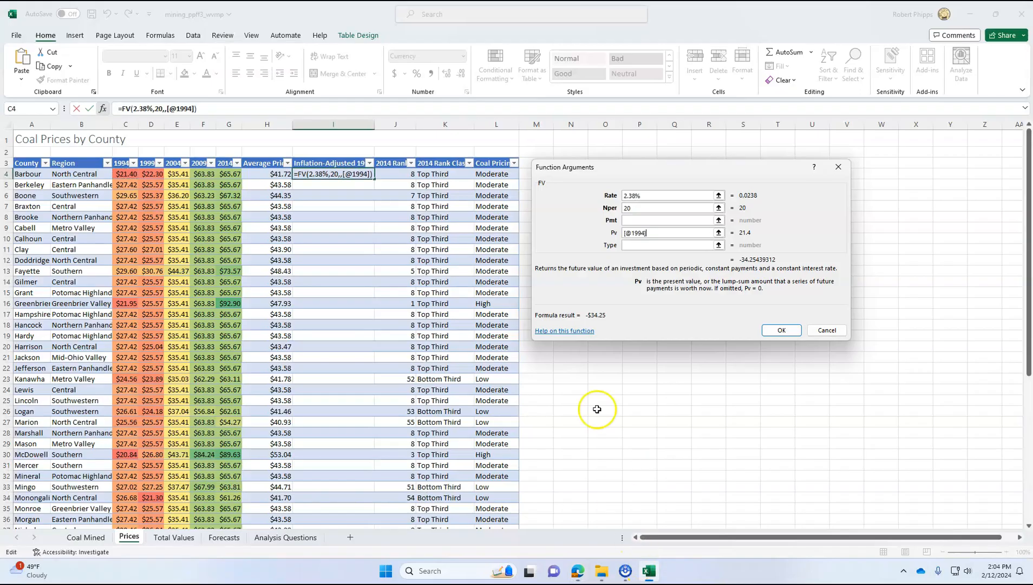
left_click(781, 330)
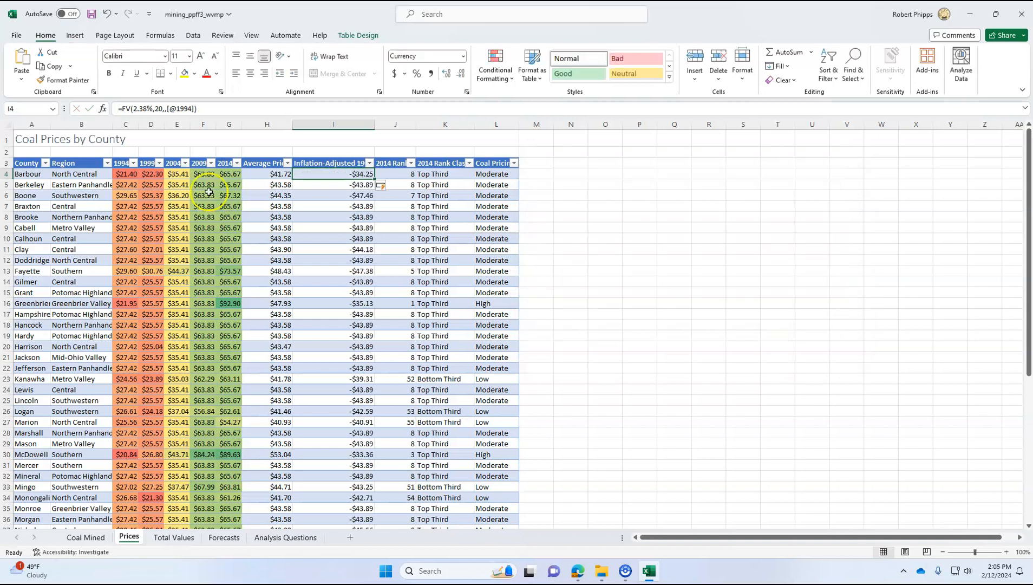
left_click(122, 108)
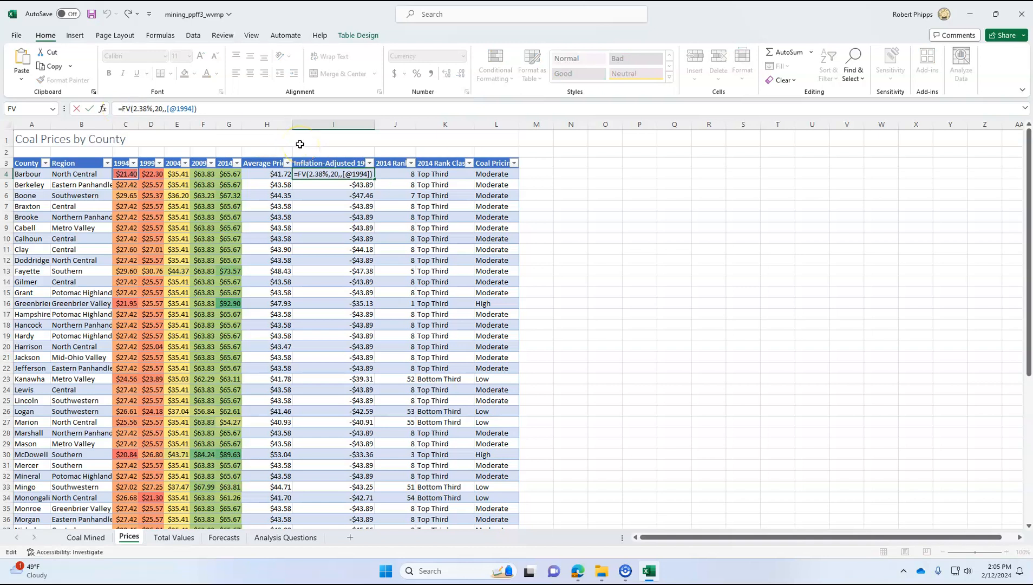
type("-")
key("Return")
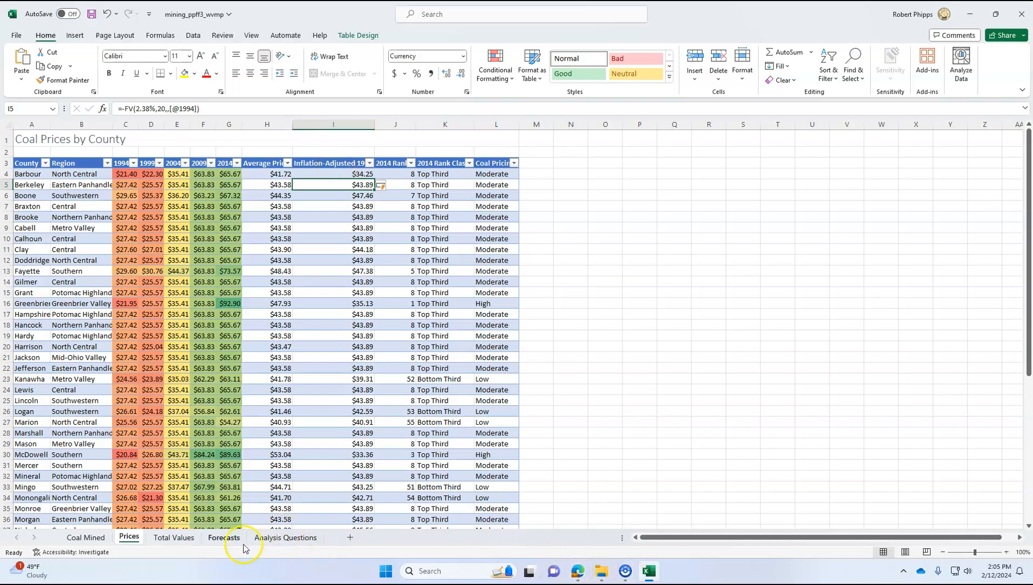
View the Coal Mined sheet, then switch to the browser instructions and read the CONCATENATE task.
left_click(85, 542)
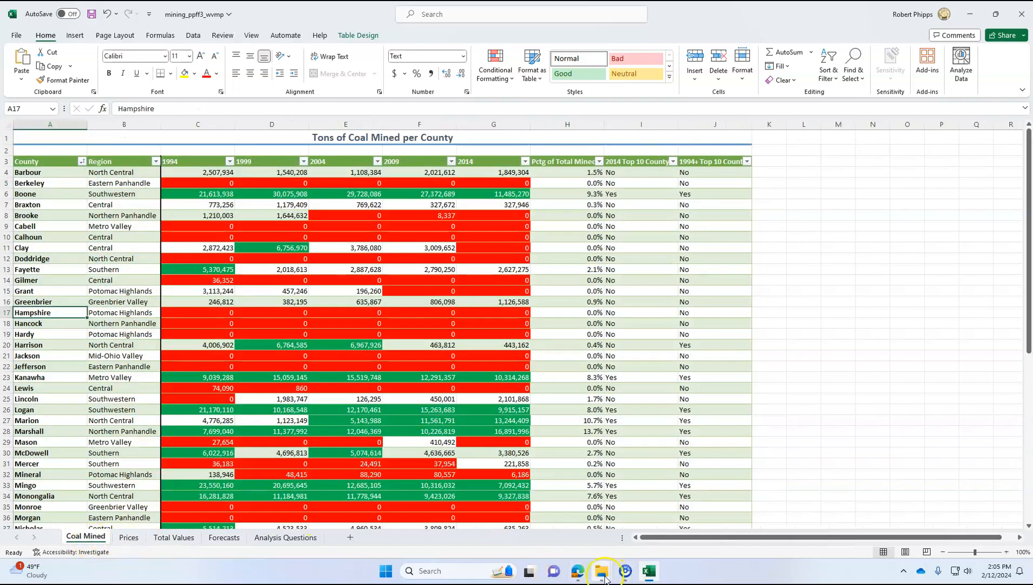
left_click(574, 571)
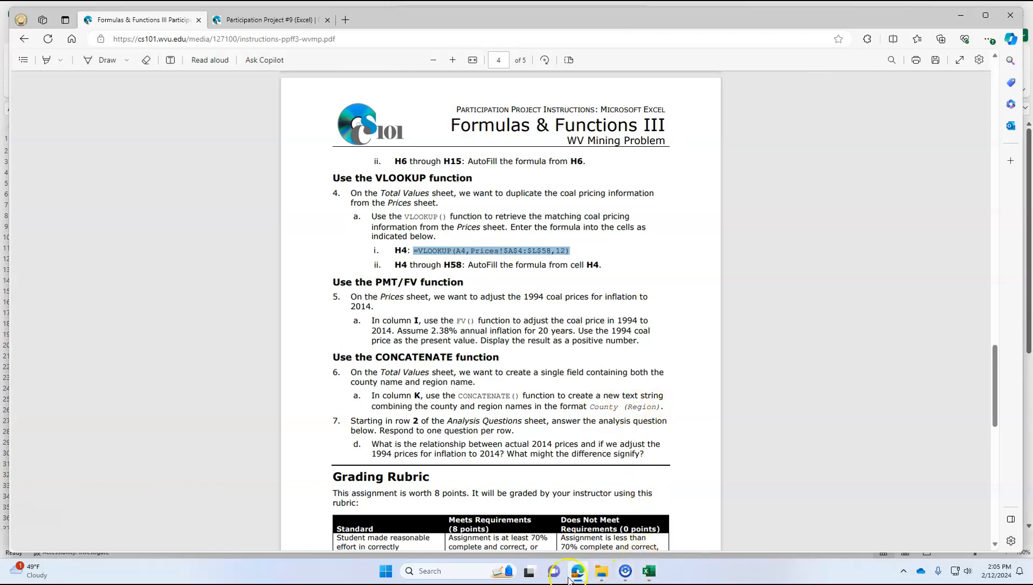
Switch to Excel and insert the CONCATENATE function in cell K4 of the Total Values sheet.
mouse_move(584, 576)
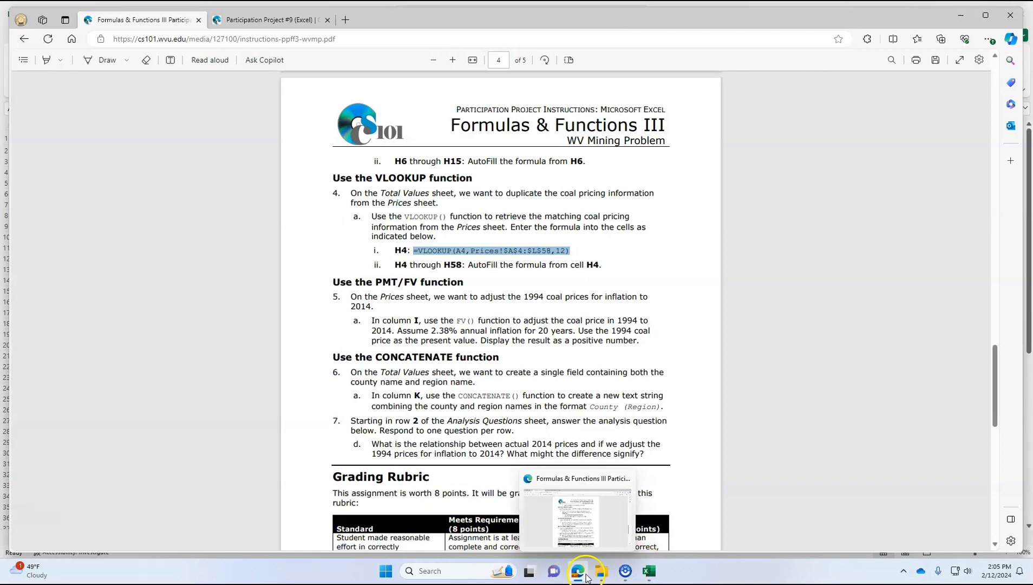
left_click(651, 570)
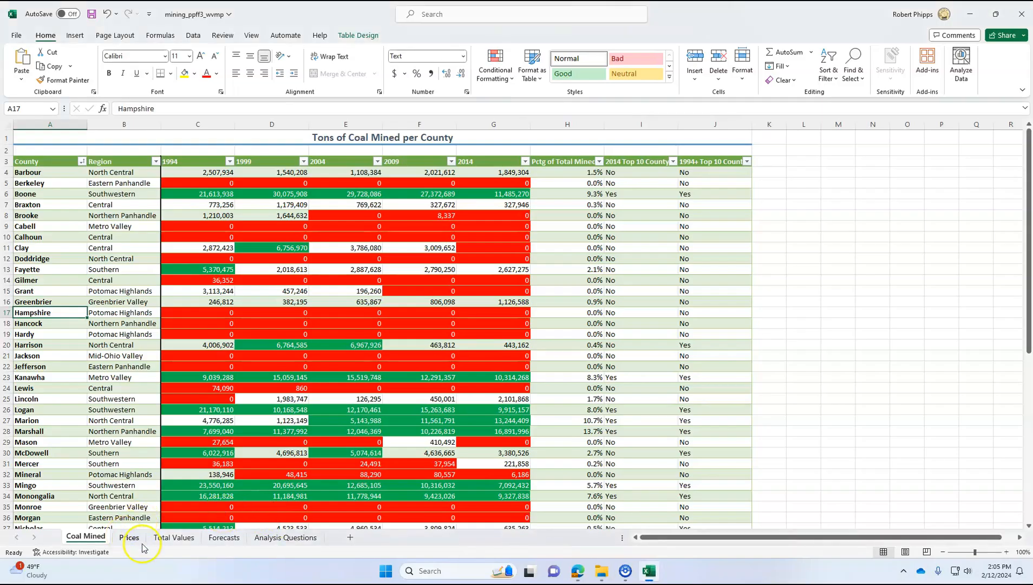
left_click(170, 539)
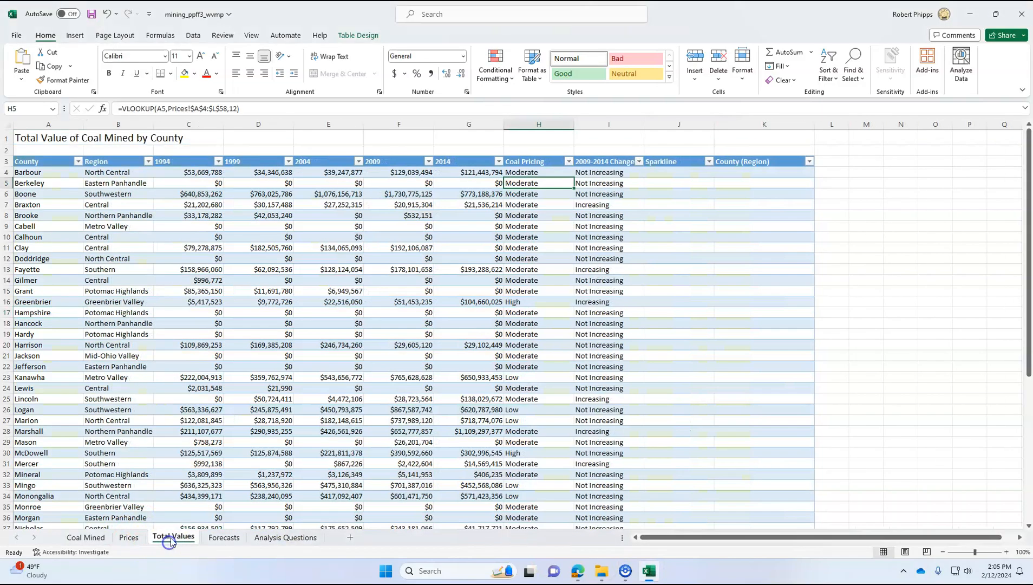
left_click(756, 171)
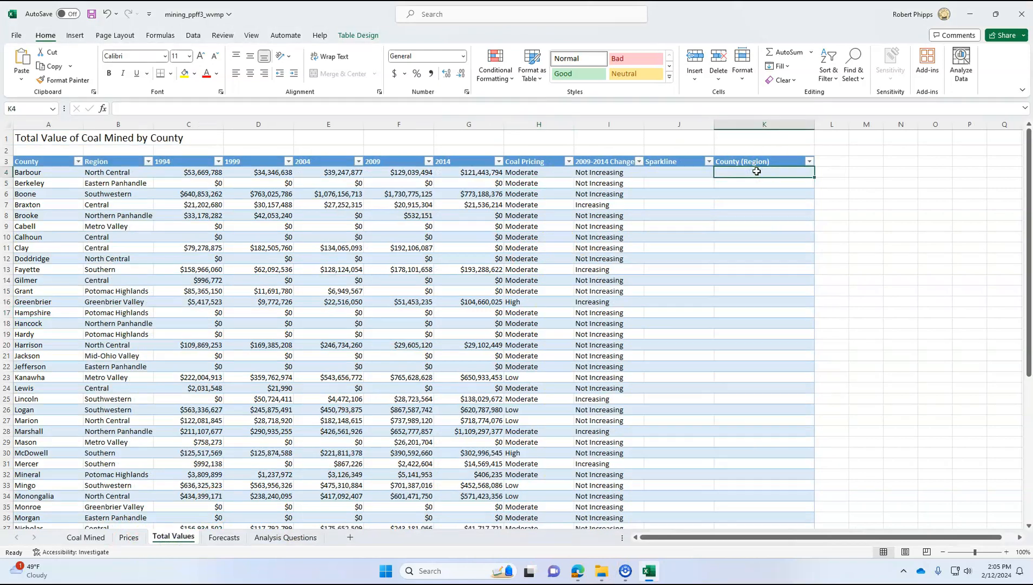
left_click(101, 110)
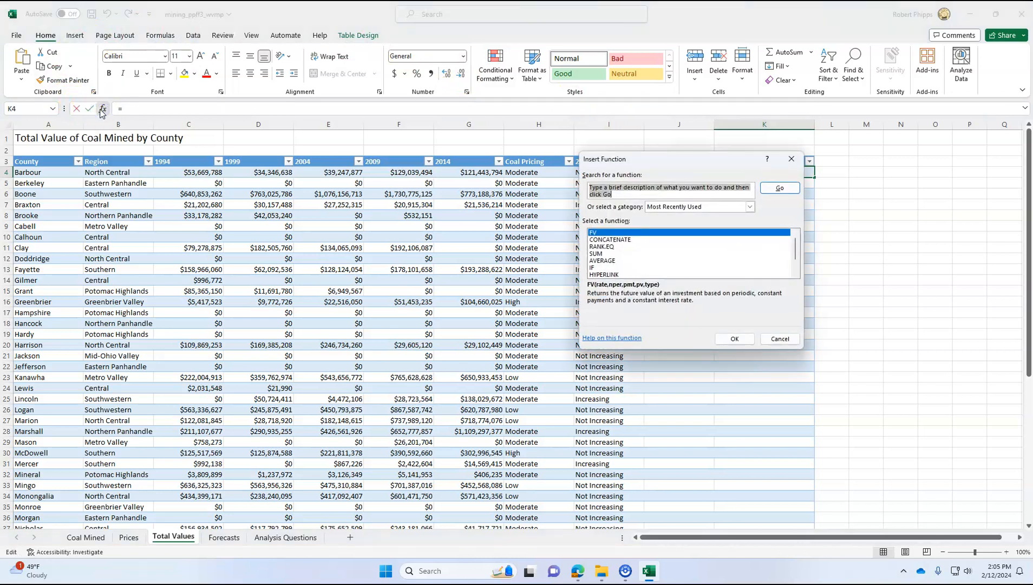
type("concatenate")
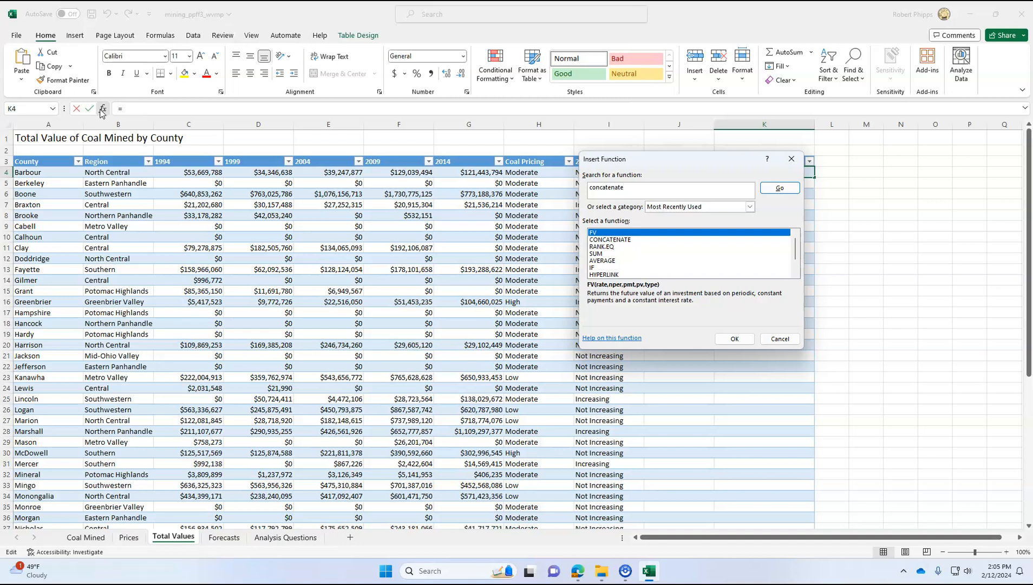
key("Return")
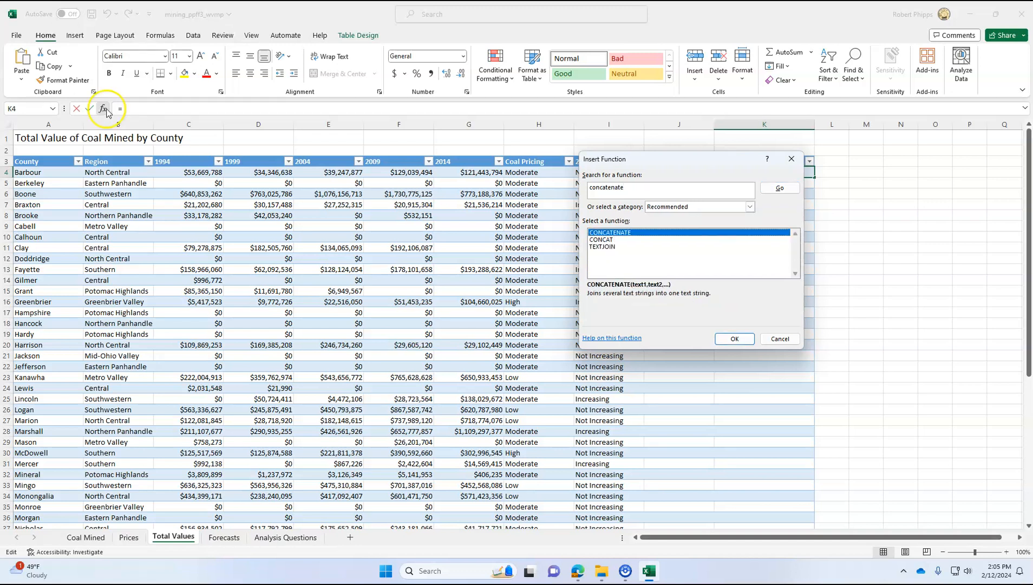
double_click(649, 237)
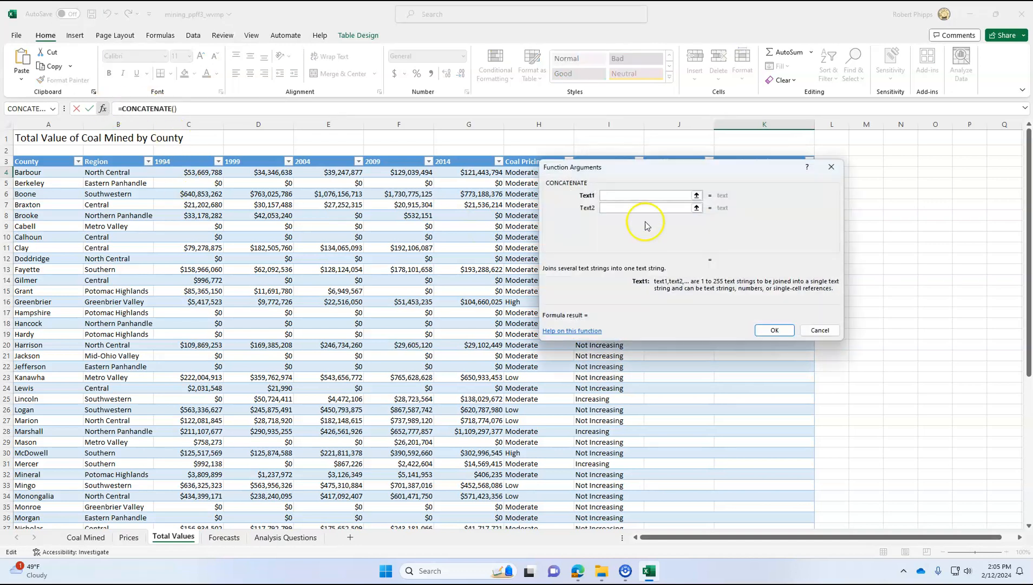
Complete the CONCATENATE arguments with the row's County, " (", the row's Region and ")" to fill the County (Region) column.
left_click_drag(641, 169, 608, 245)
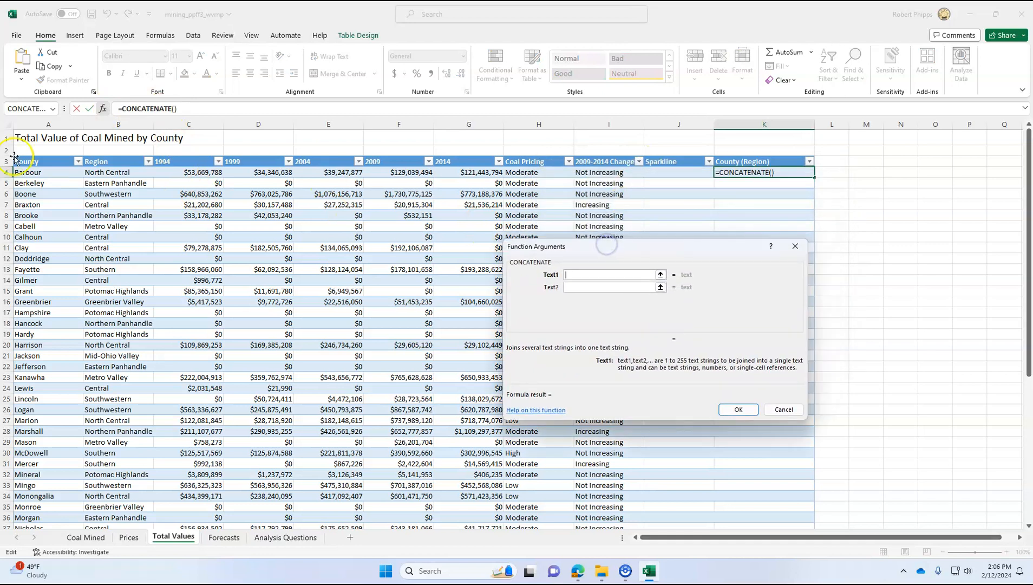
left_click(28, 172)
left_click(588, 290)
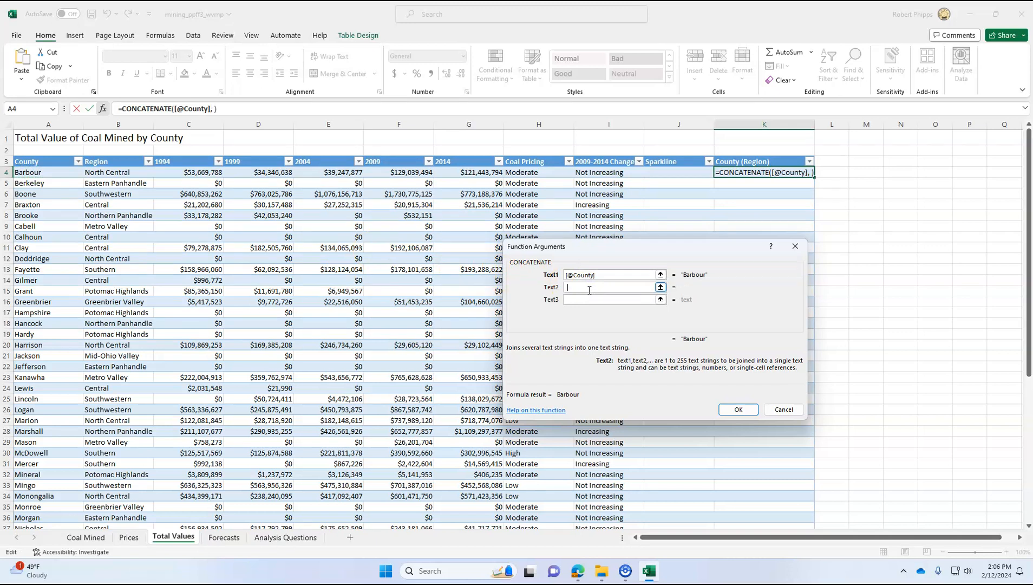
type("(")
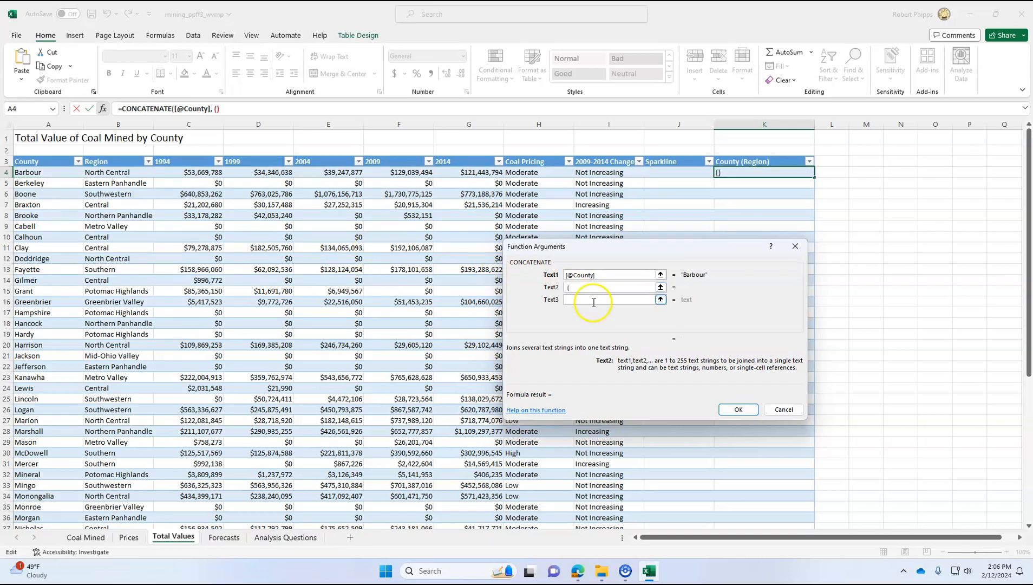
left_click(597, 302)
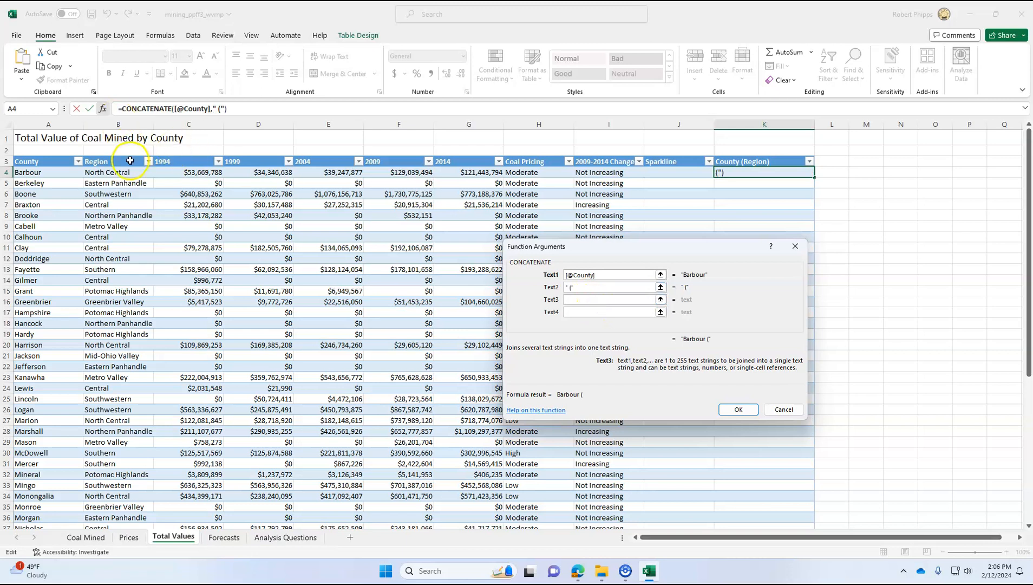
left_click(120, 175)
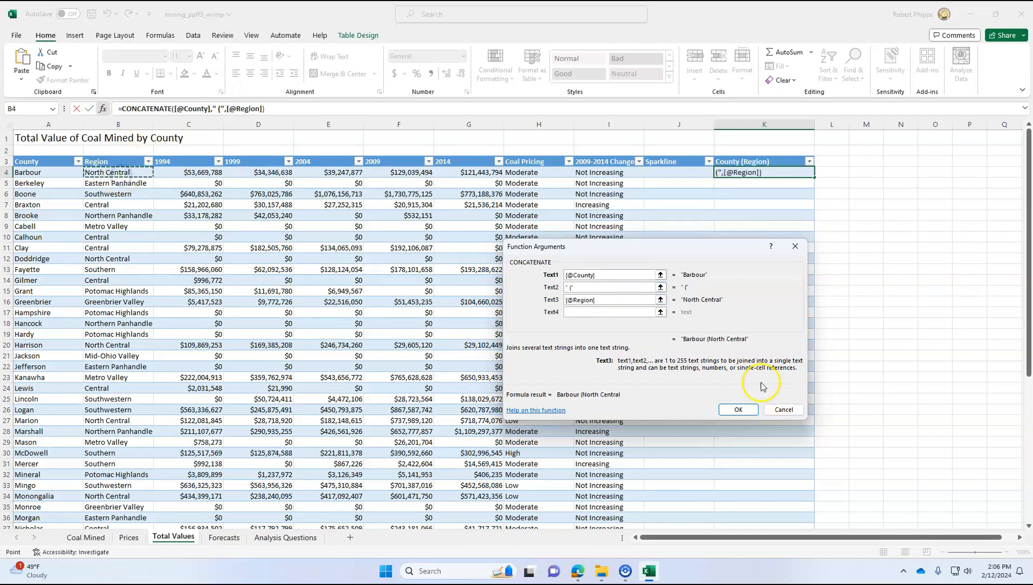
left_click(580, 313)
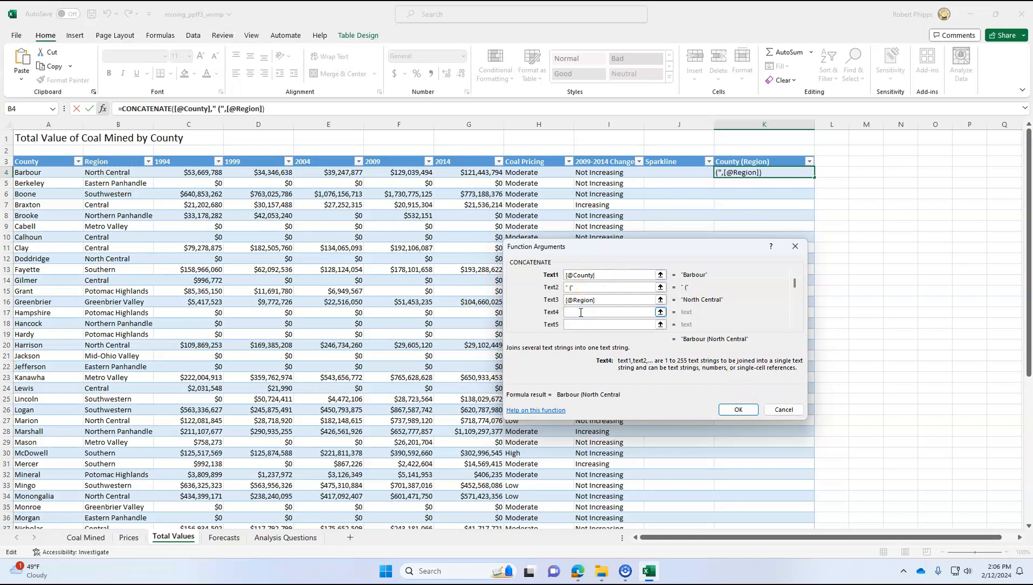
type(")")
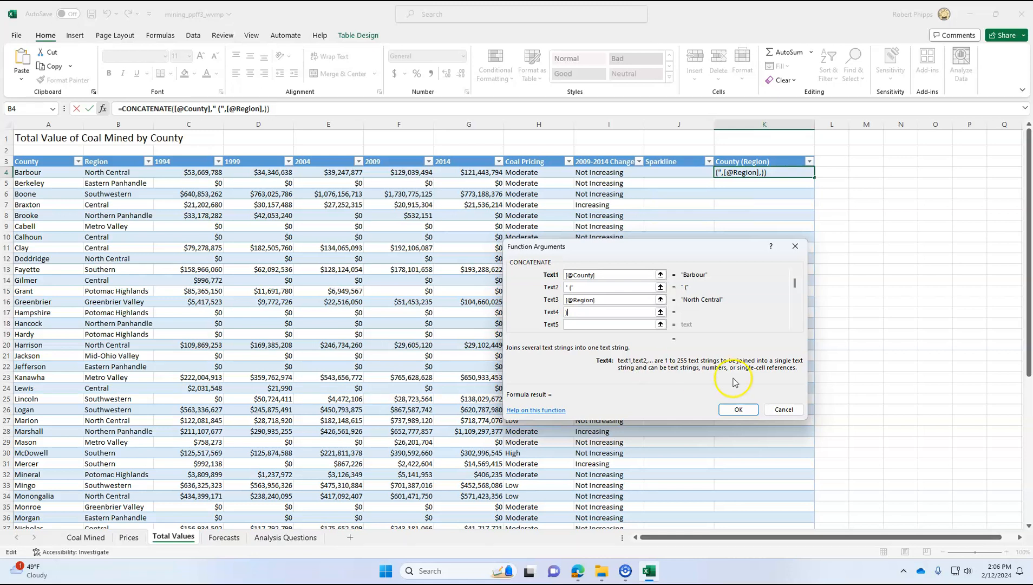
left_click(753, 410)
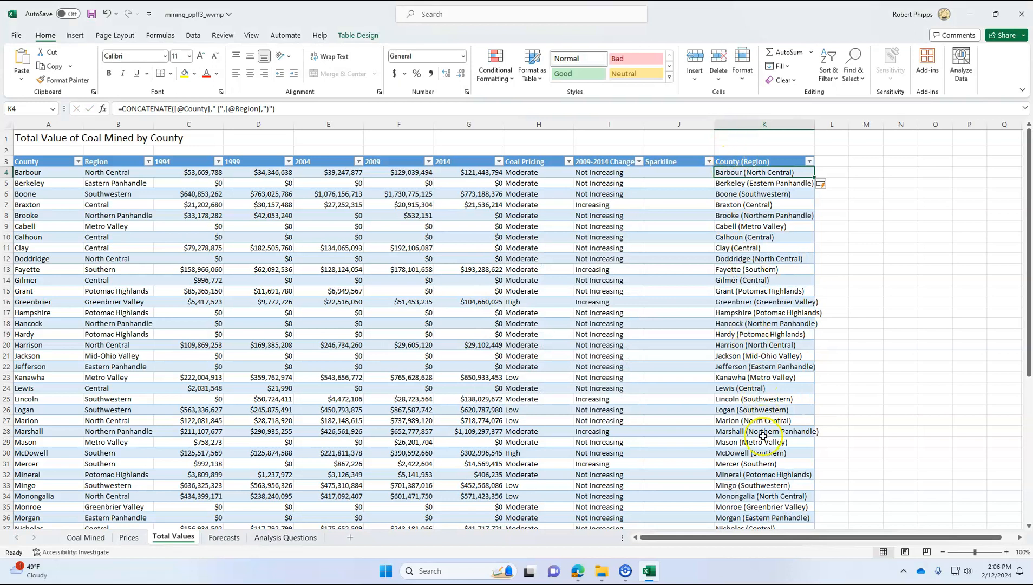